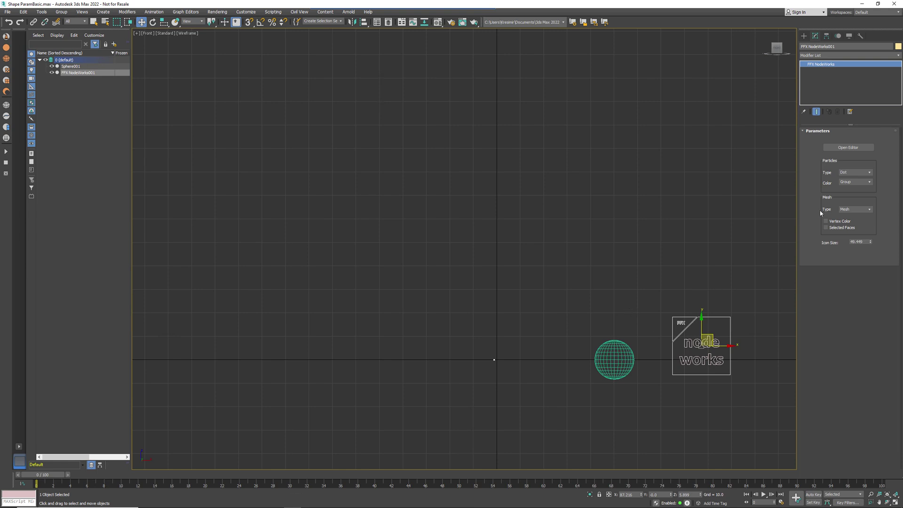
In the NodeWorks editor, check simple gen's Birth Rate 0.200 and its 0–10 time range, with particles appearing by frame 11.
click(855, 150)
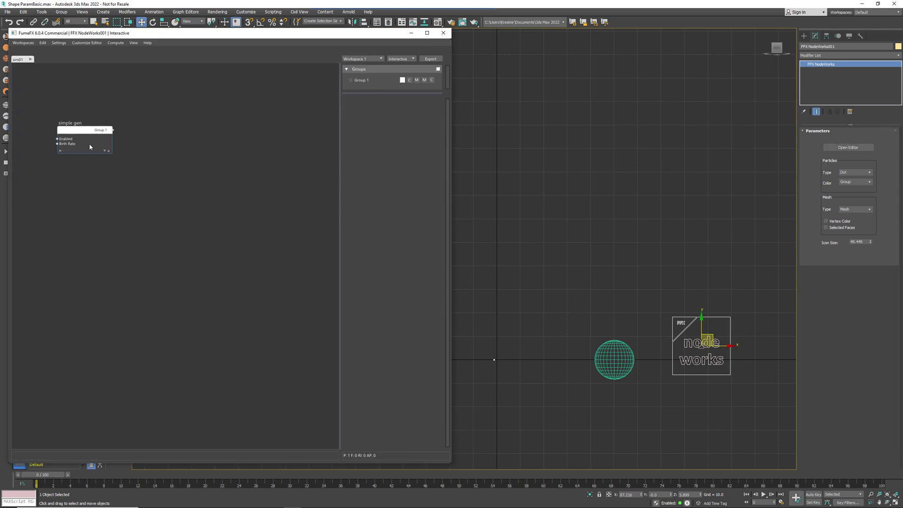
click(82, 133)
drag(62, 474, 130, 484)
key(w)
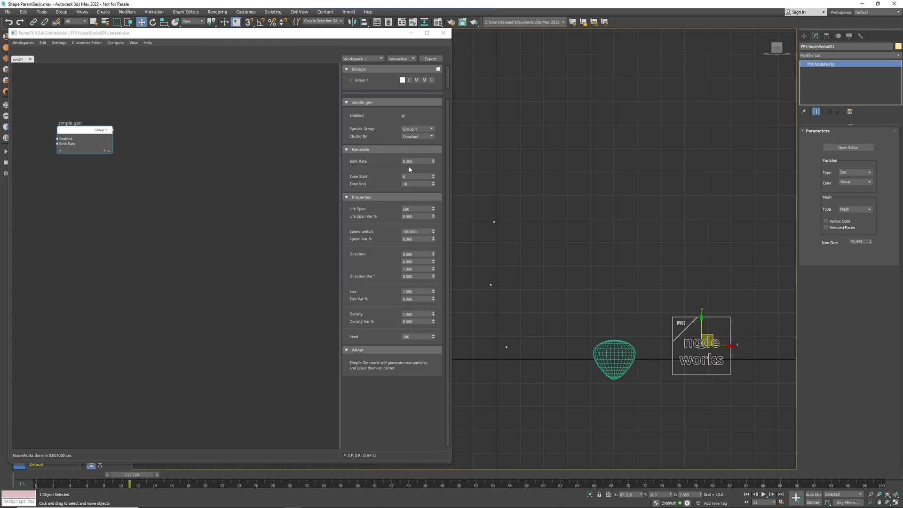
double_click(415, 162)
click(418, 176)
click(417, 184)
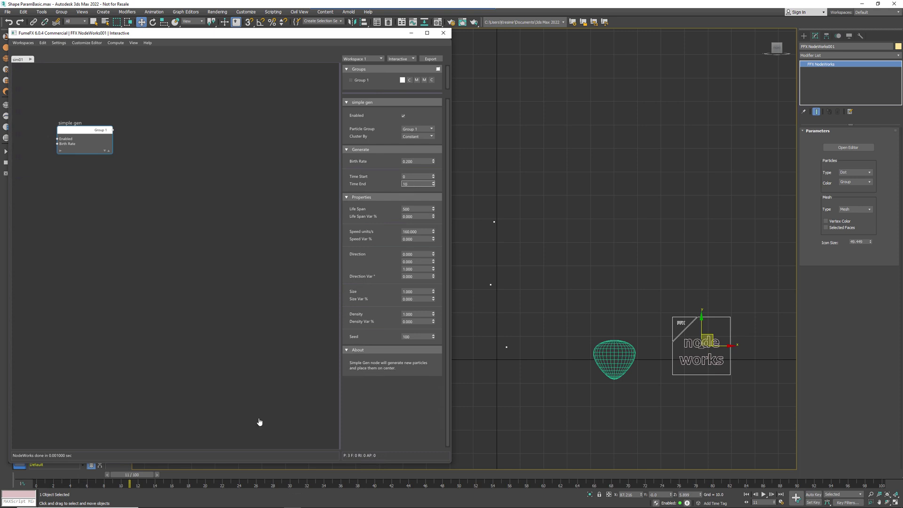
Select the sphere to show its Taper modifier, then play and scrub the timeline to watch it taper.
drag(122, 475, 30, 476)
key(w)
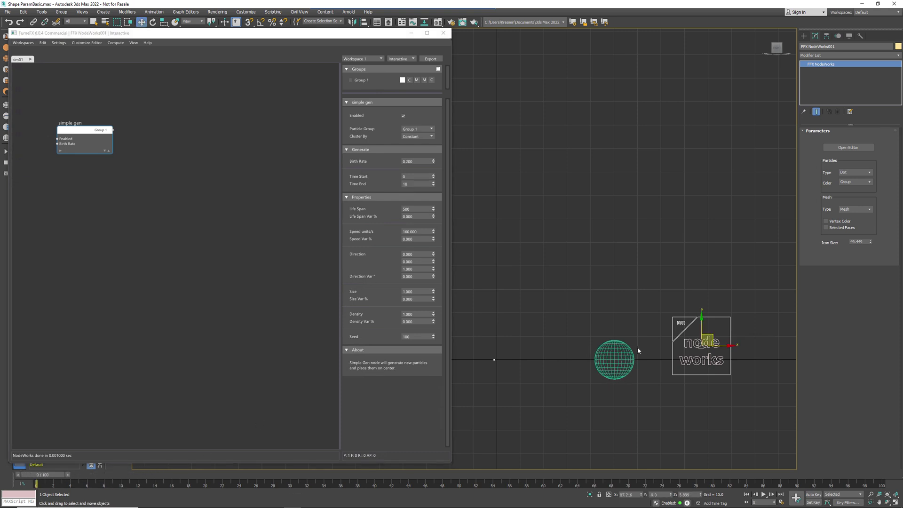
click(613, 361)
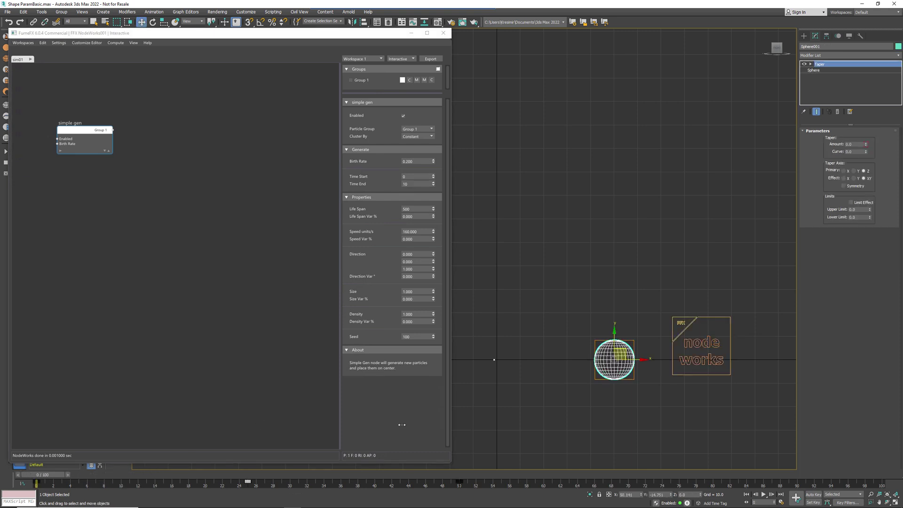
key(/)
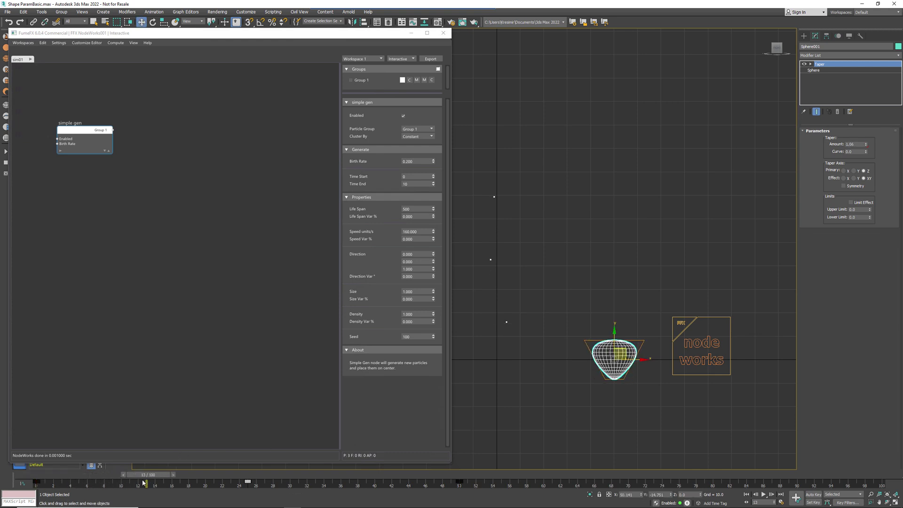
drag(142, 482, 37, 489)
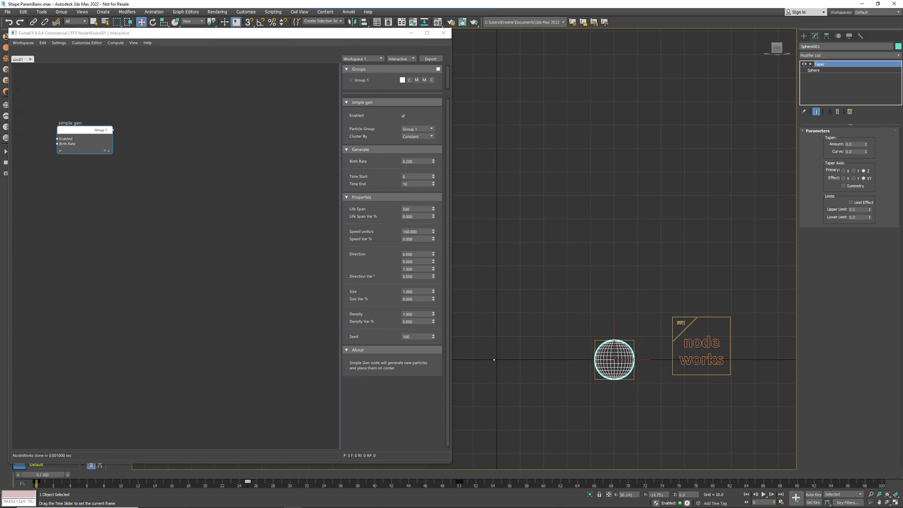
drag(113, 130, 152, 126)
Add a Shape Params node from simple gen's output and pick Sphere001 as its source.
text(param)
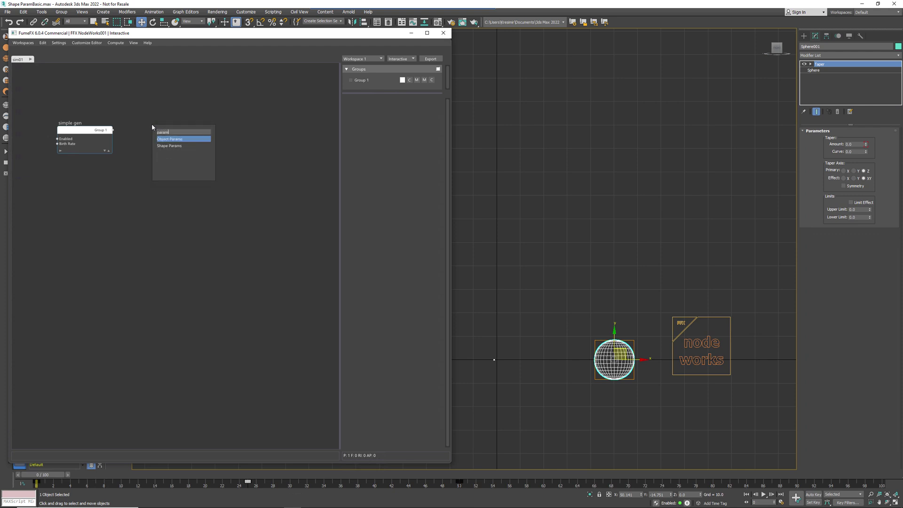
key(Down)
key(Return)
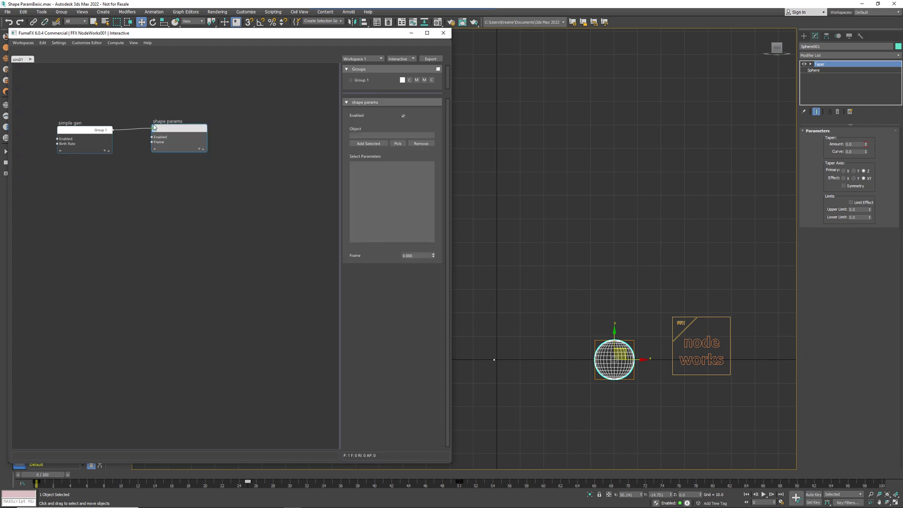
click(398, 143)
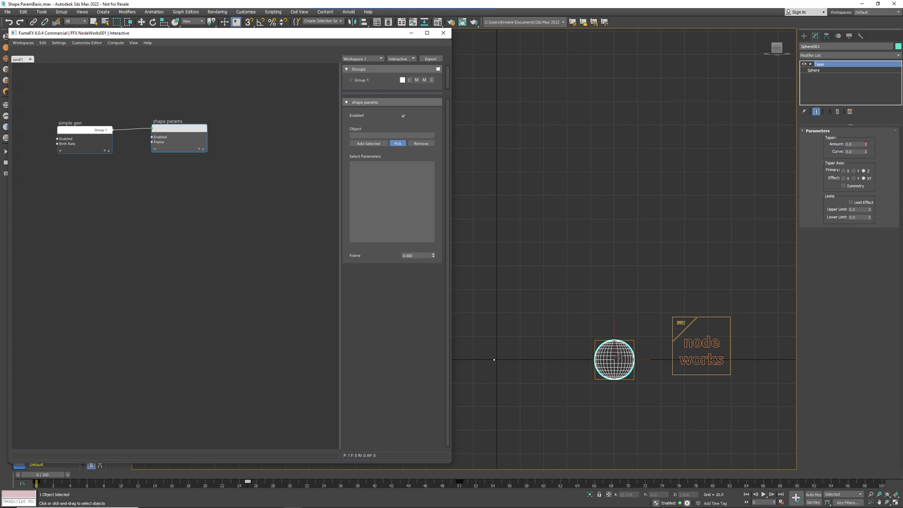
click(619, 344)
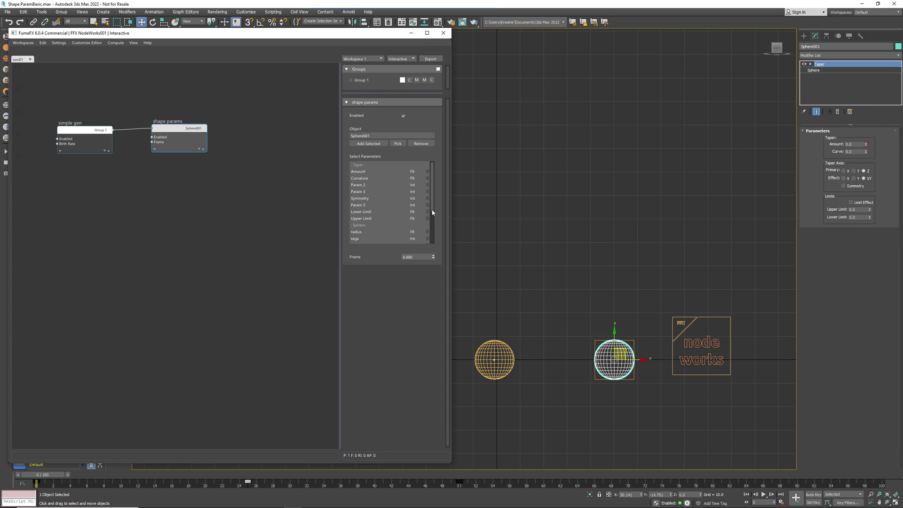
Expose Taper Amount, Curvature, Param 2, Param 3, Symmetry and Param 5 as shape params inputs.
scroll(430, 224, down, 3)
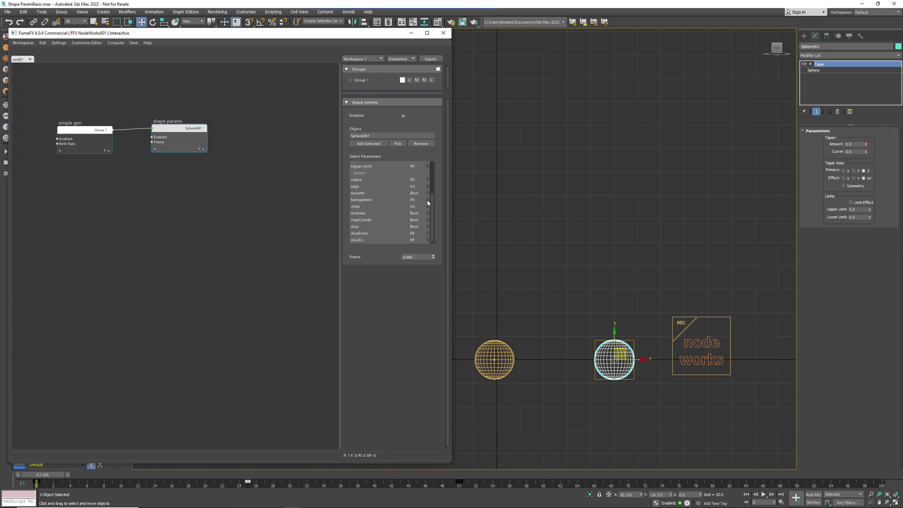
drag(429, 203, 433, 165)
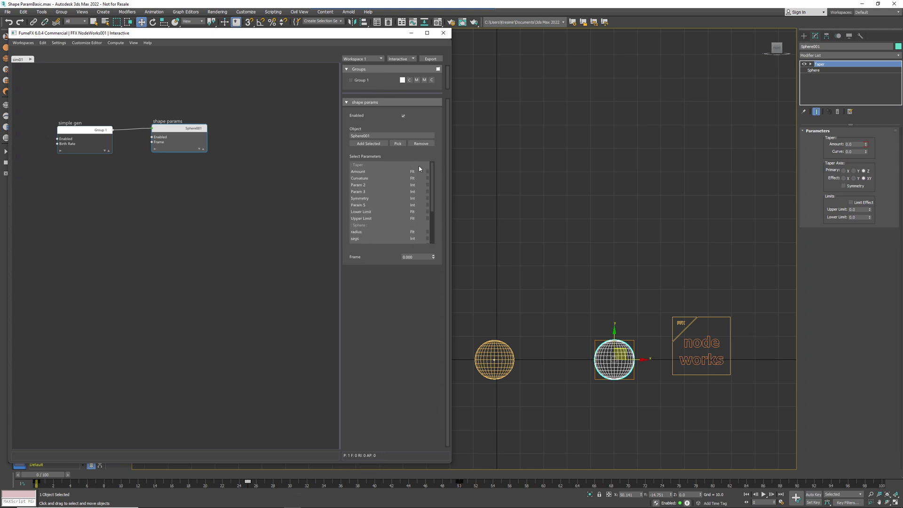
click(428, 171)
click(428, 178)
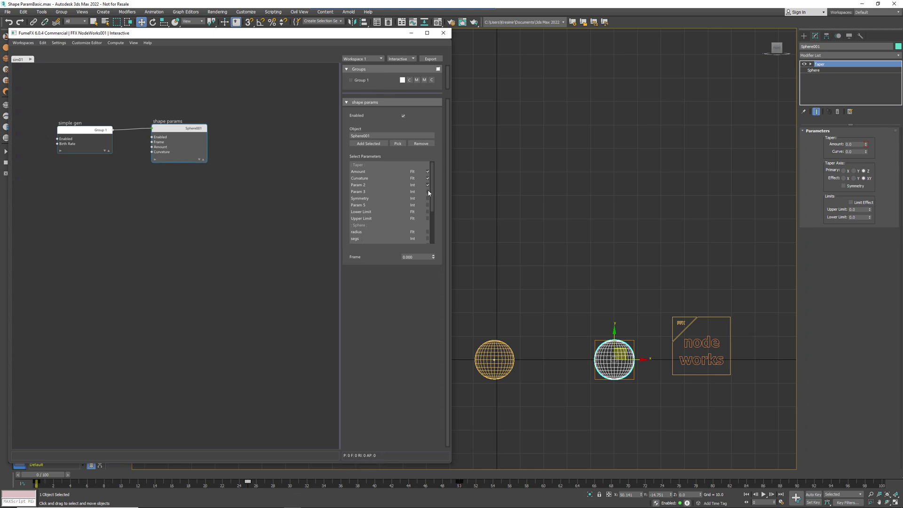
click(428, 184)
click(428, 192)
click(428, 198)
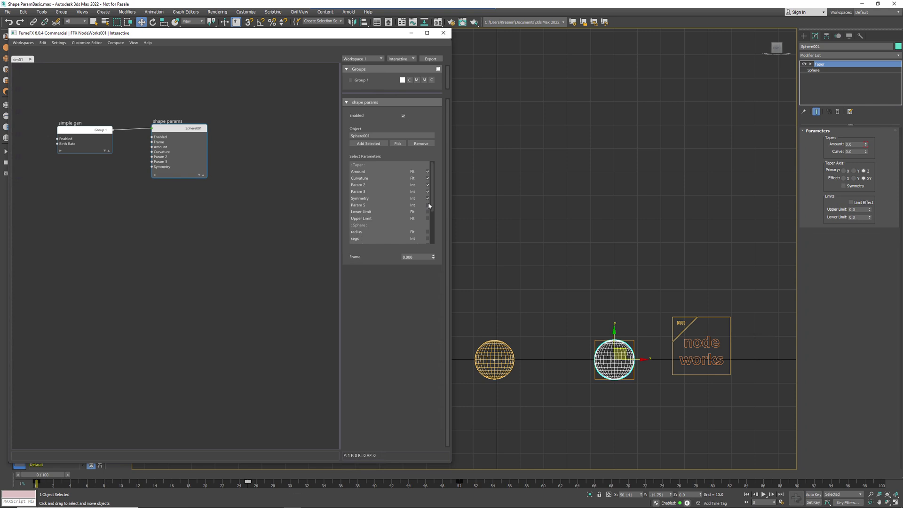
click(428, 206)
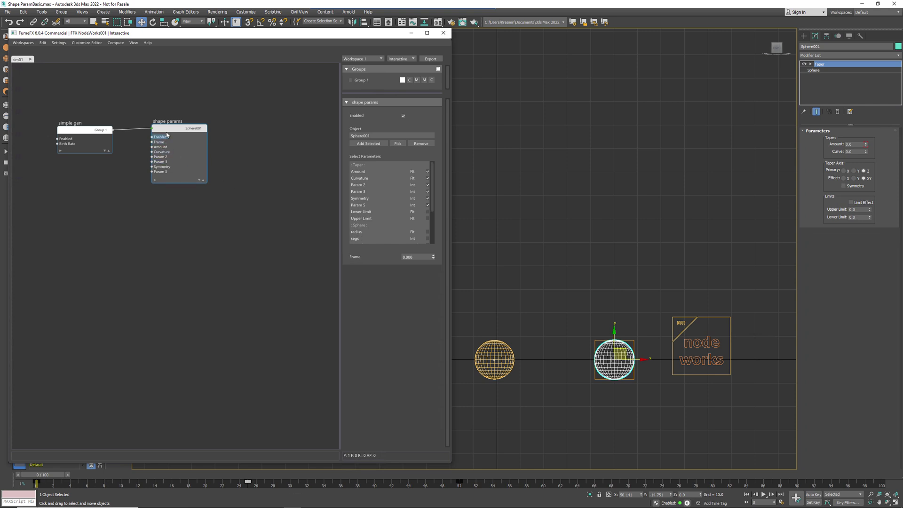
drag(176, 128, 194, 119)
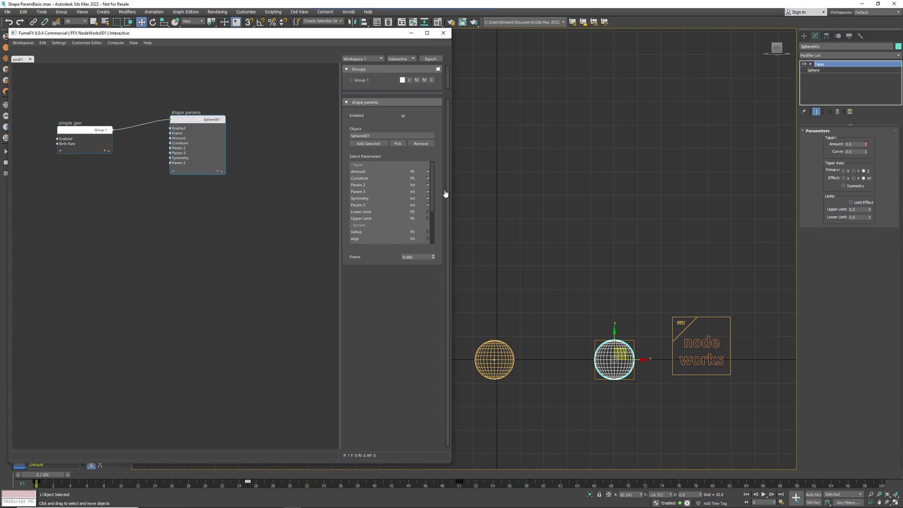
Uncheck all six Taper parameters again, leaving only Enabled and Frame inputs.
click(428, 172)
click(428, 179)
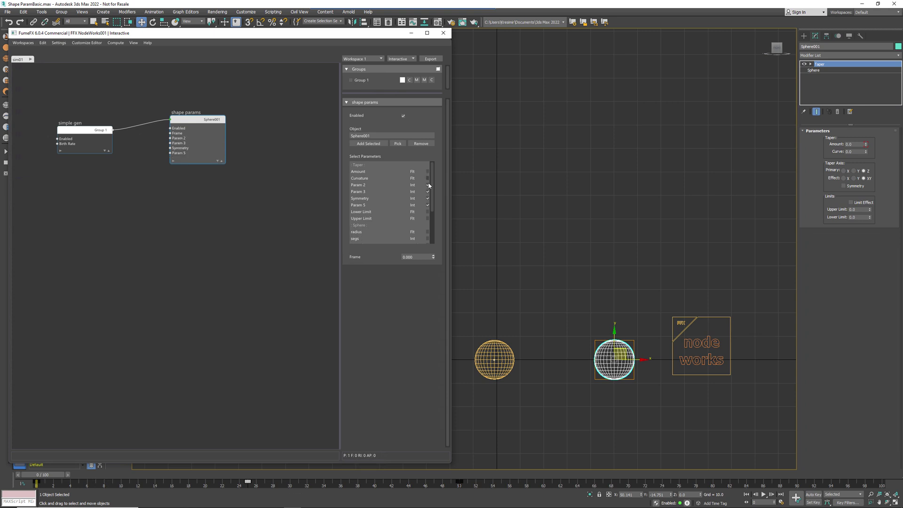
click(428, 185)
click(427, 192)
click(428, 198)
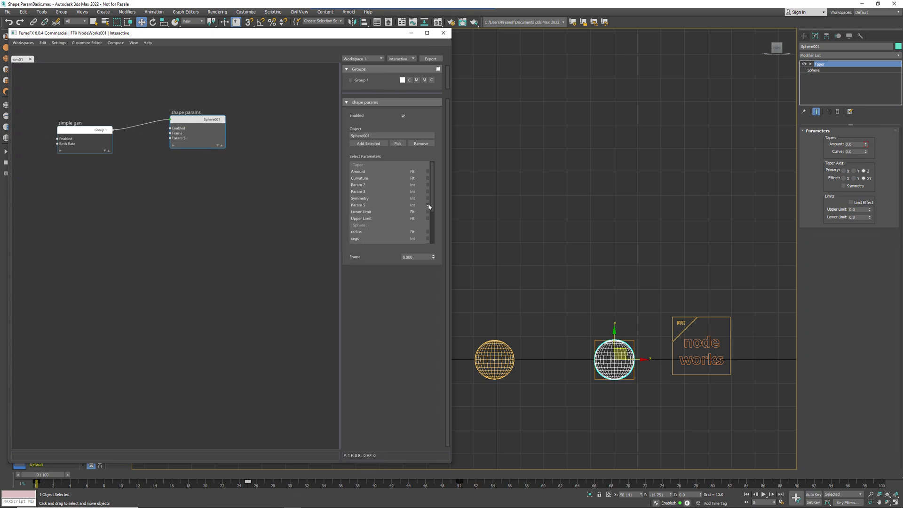
click(428, 205)
drag(199, 123, 187, 138)
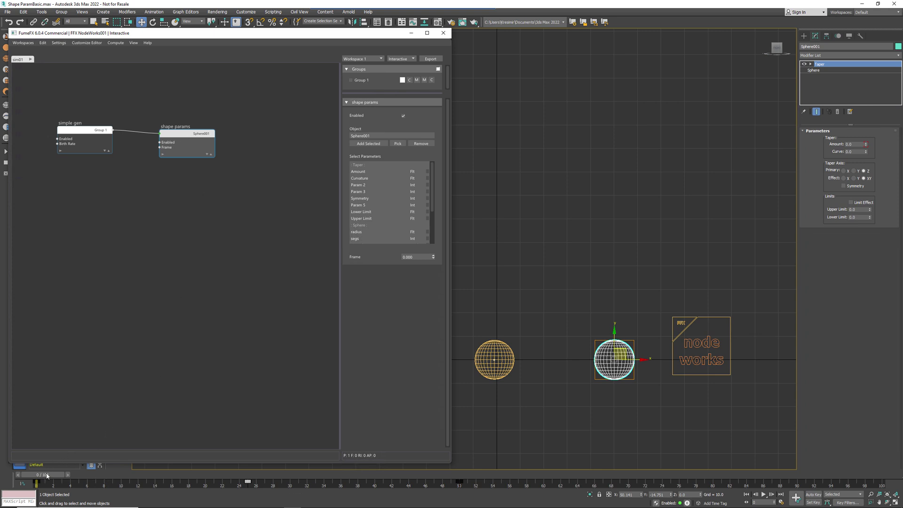
Scrub frames 3–4 to preview tapered-sphere particles, then shift simple gen left and shape params lower.
drag(47, 475, 77, 474)
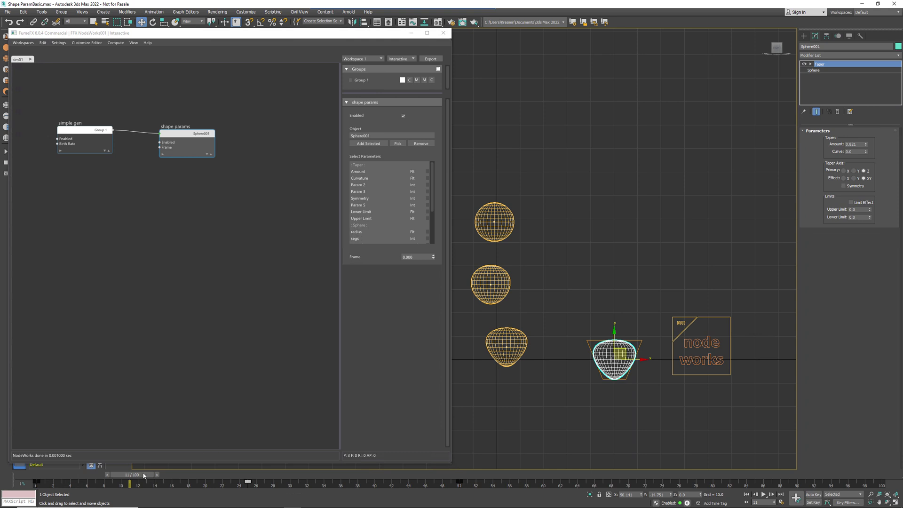
drag(143, 475, 206, 480)
drag(100, 134, 96, 134)
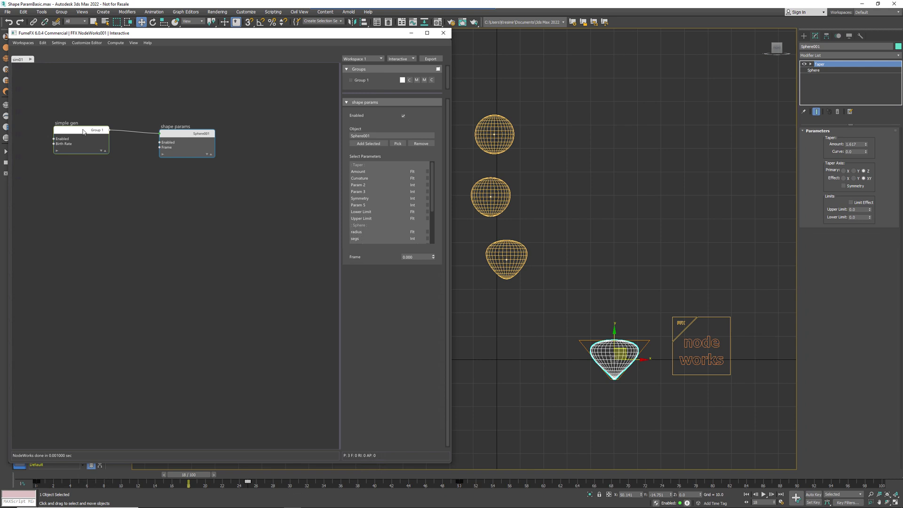
click(176, 136)
drag(195, 146, 197, 166)
Create a Get Part Group node from the canvas menu and place it to feed shape params.
right_click(62, 197)
mouse_move(94, 201)
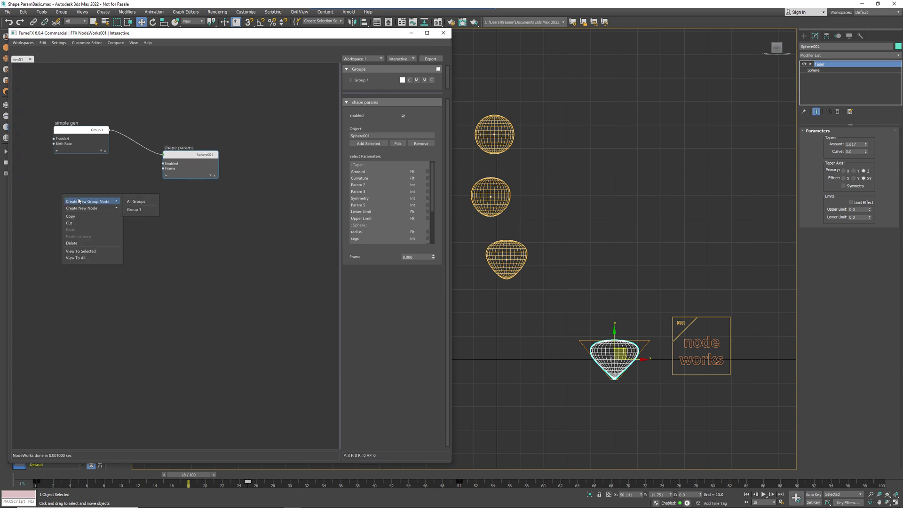
click(141, 210)
drag(108, 199, 187, 178)
Scrub between frames 10 and 20 and pan the viewport to check the particle shapes.
drag(198, 476, 155, 465)
key(w)
middle_drag(589, 288, 618, 366)
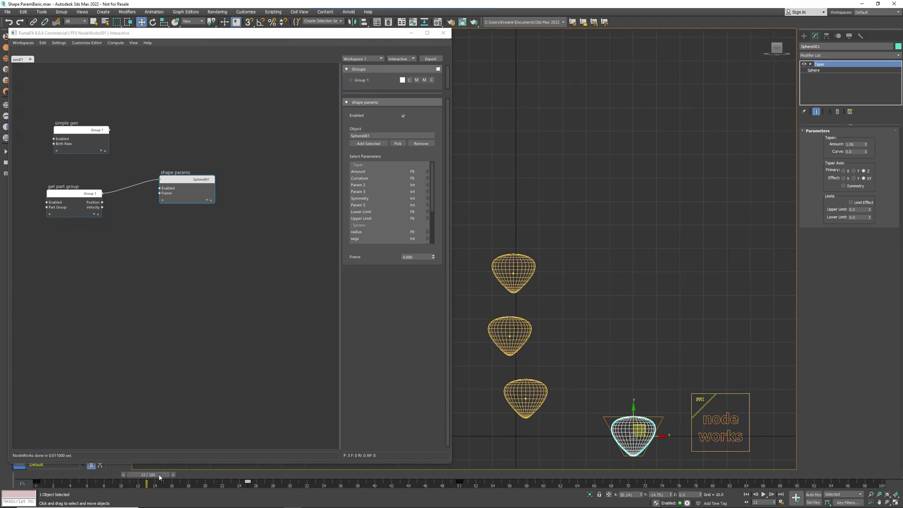
drag(159, 477, 131, 476)
key(w)
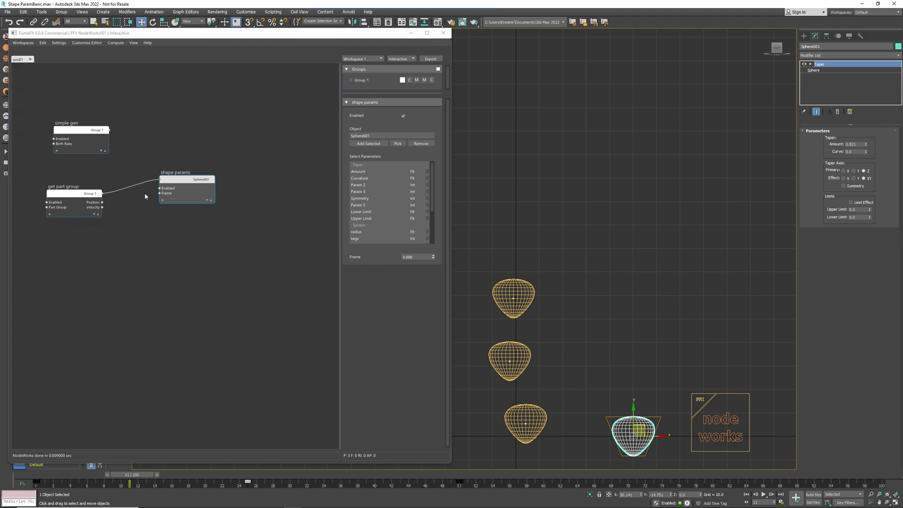
drag(160, 192, 83, 282)
Create a Simulation Info node on shape params' Frame input and scrub to frame 21.
text(simulation)
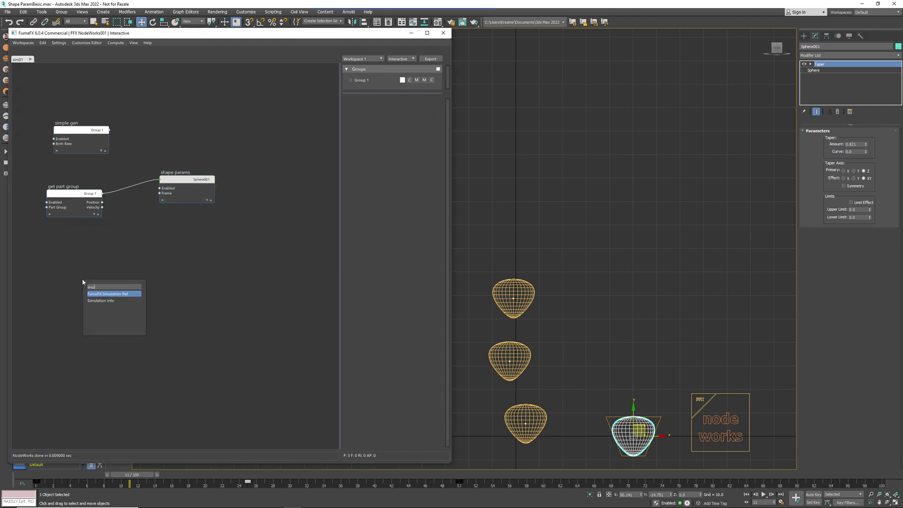
key(Return)
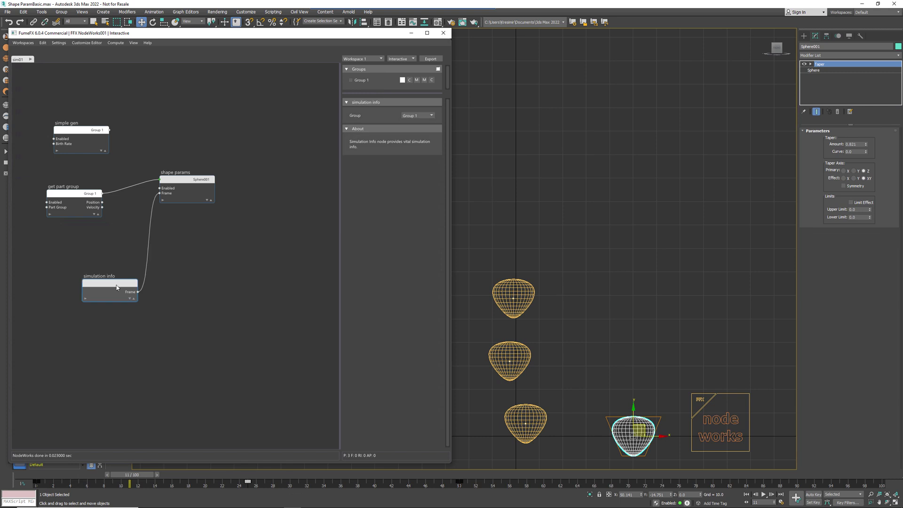
drag(118, 289, 106, 268)
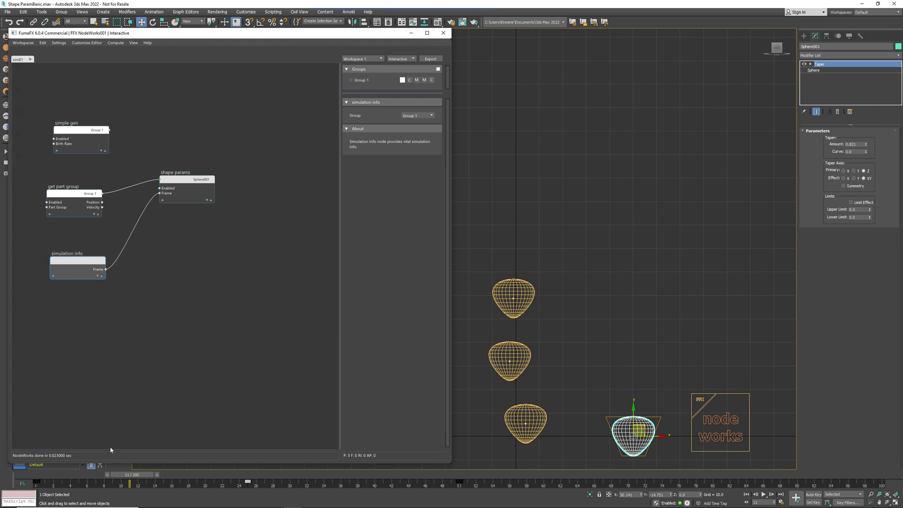
click(134, 478)
drag(134, 478, 214, 478)
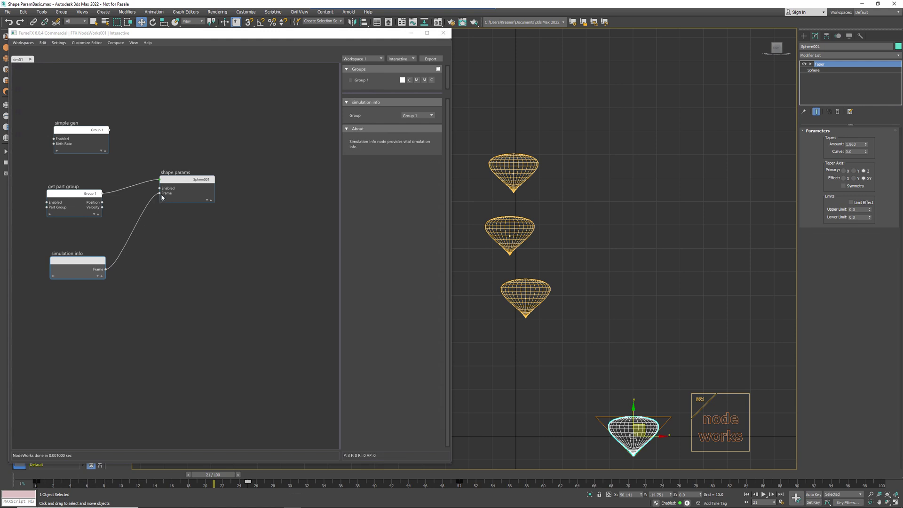
Insert an add math node into the Frame wire with Input B set to 15.
click(129, 237)
right_click(129, 239)
text(a)
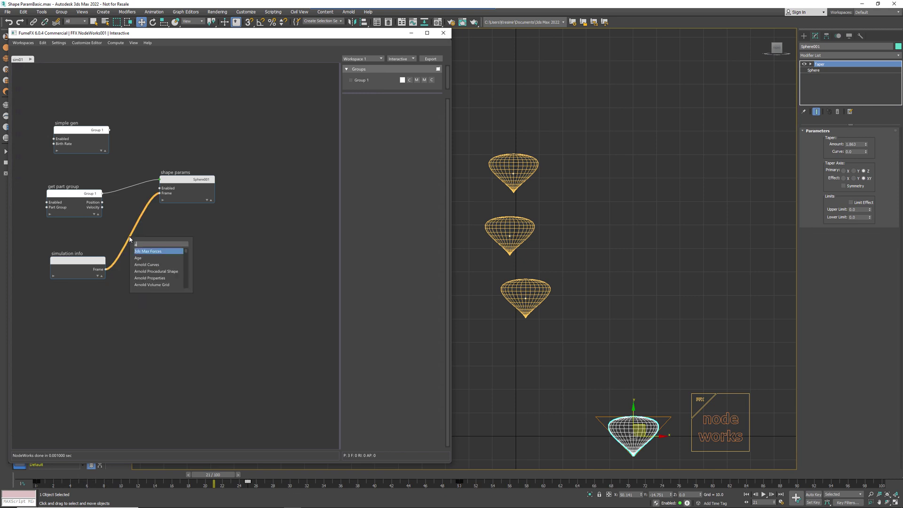
text(math)
key(Return)
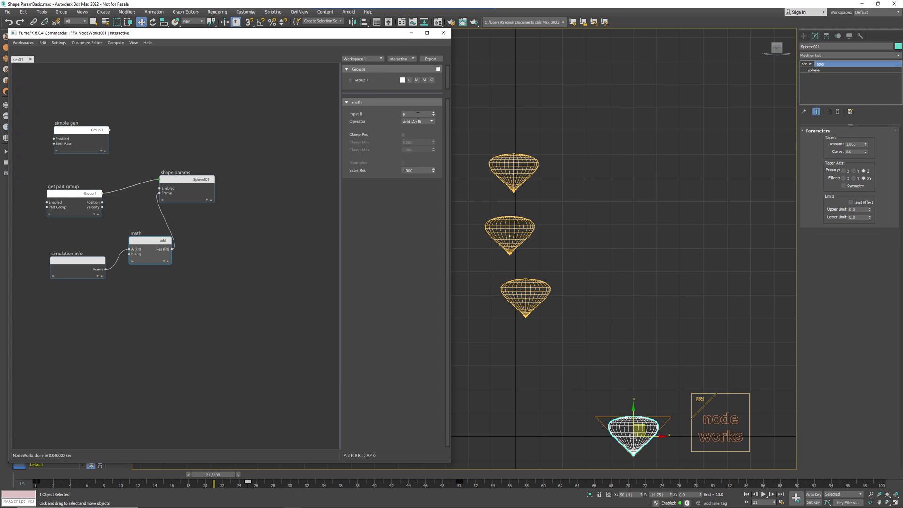
click(416, 116)
text(15)
key(Return)
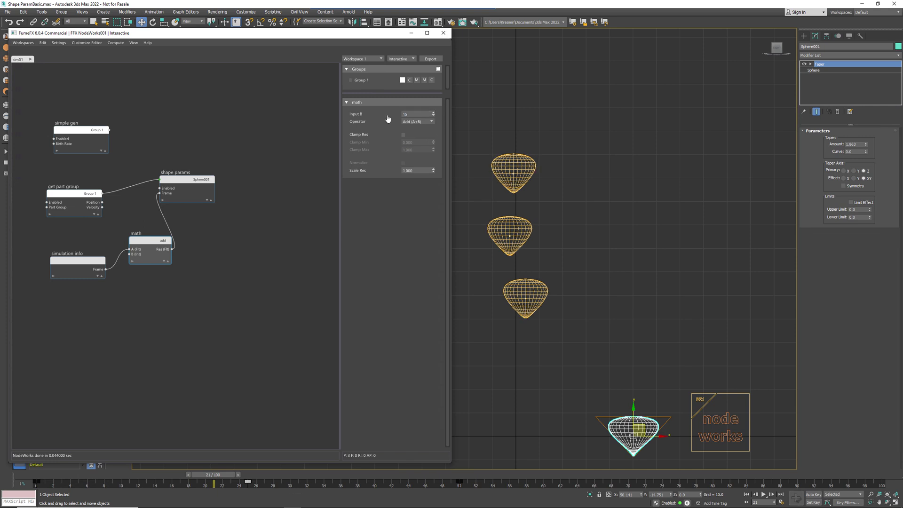
Scrub from frame 0 to frame 11 and back to check the offset tapers.
drag(63, 476, 43, 476)
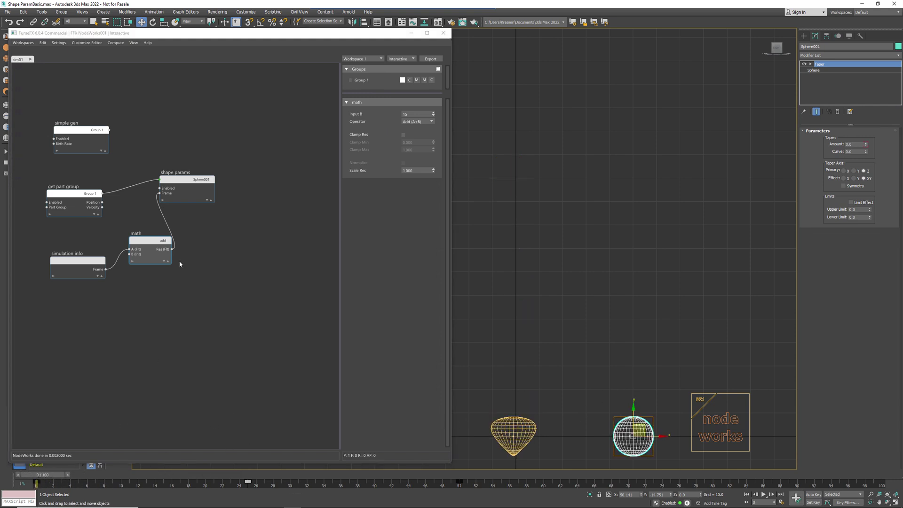
drag(55, 474, 186, 484)
key(w)
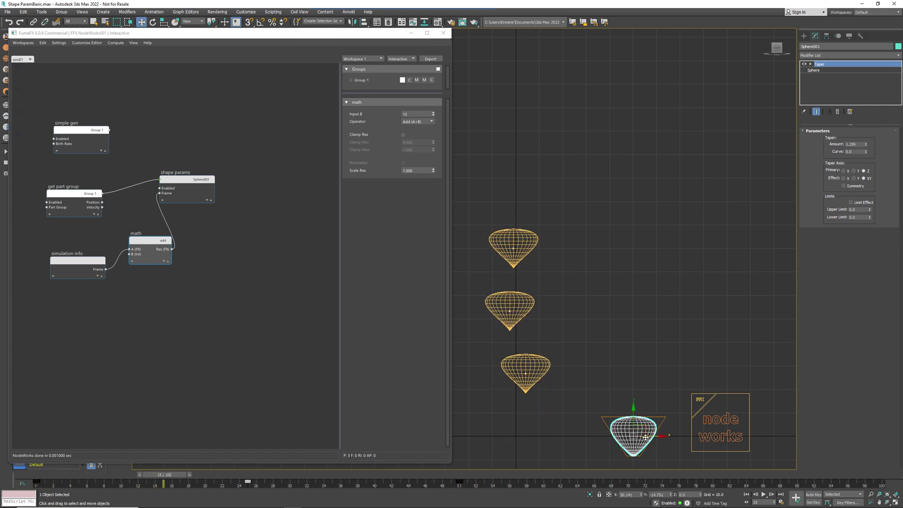
drag(167, 474, 43, 475)
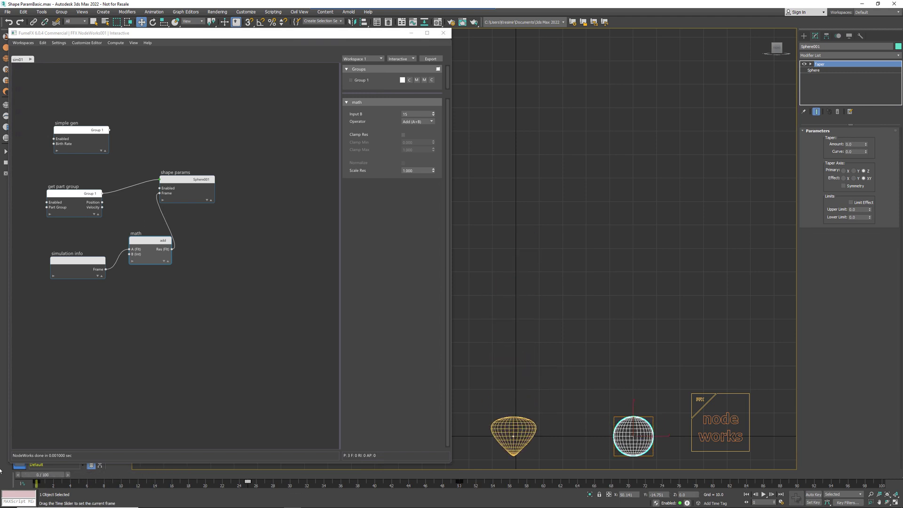
Delete the simulation info and add math nodes.
click(77, 260)
ctrl+click(147, 241)
key(Delete)
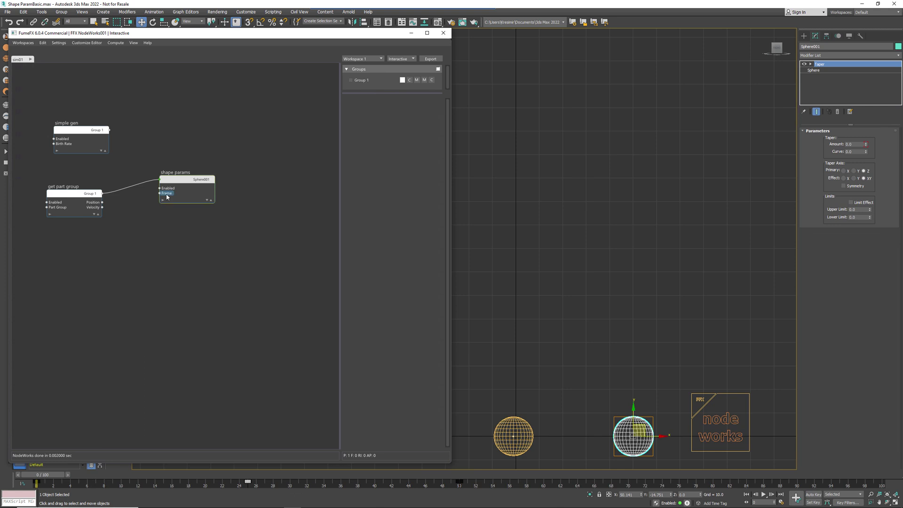
Create a constant node wired to shape params' Frame with Value 15.
right_click(119, 250)
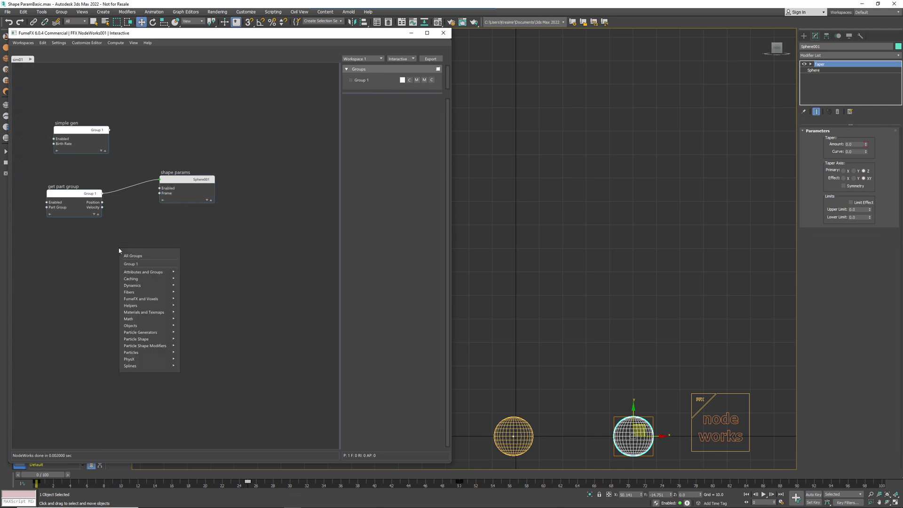
text(oin)
key(BackSpace)
key(BackSpace)
key(BackSpace)
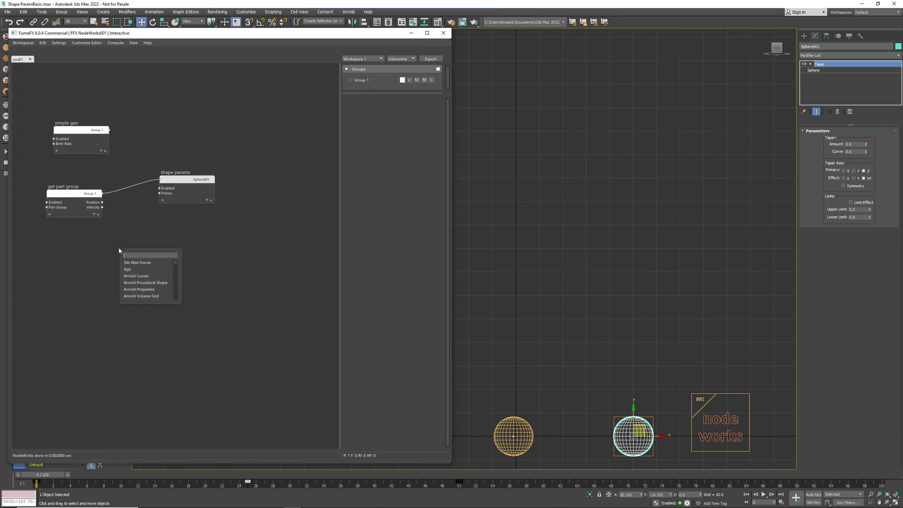
text(const)
key(Return)
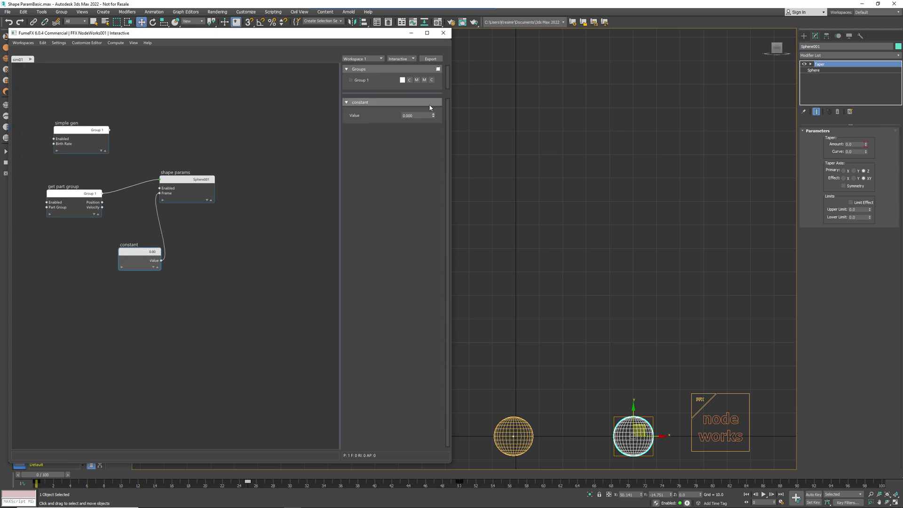
click(419, 116)
text(15)
key(Return)
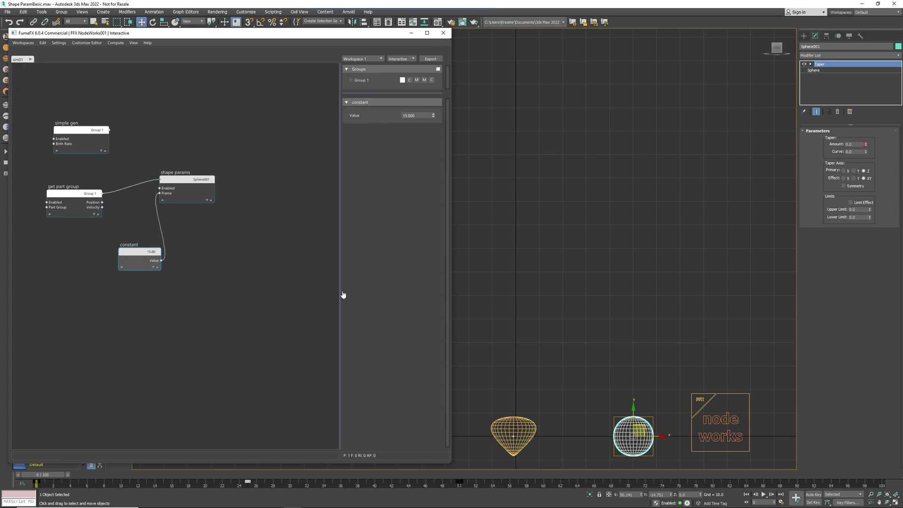
Scrub to frame 19 and rearrange the constant and shape params nodes.
drag(68, 477, 229, 475)
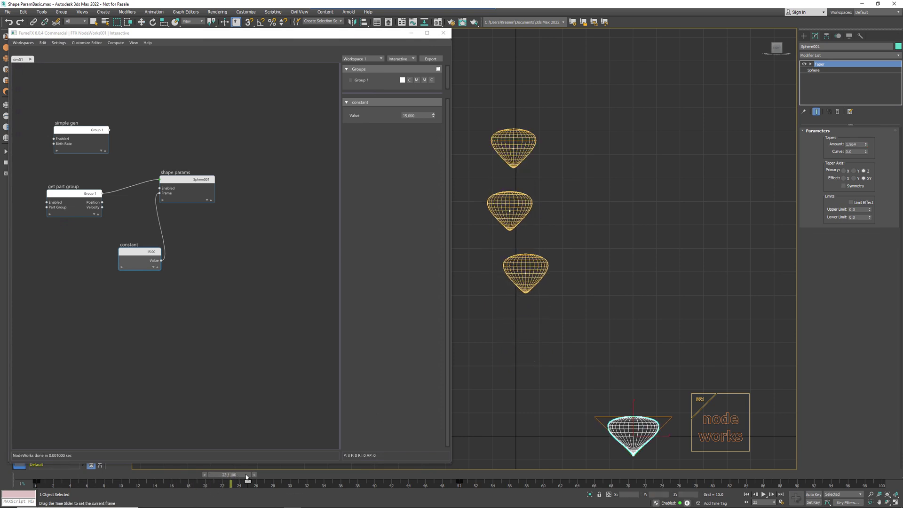
click(66, 194)
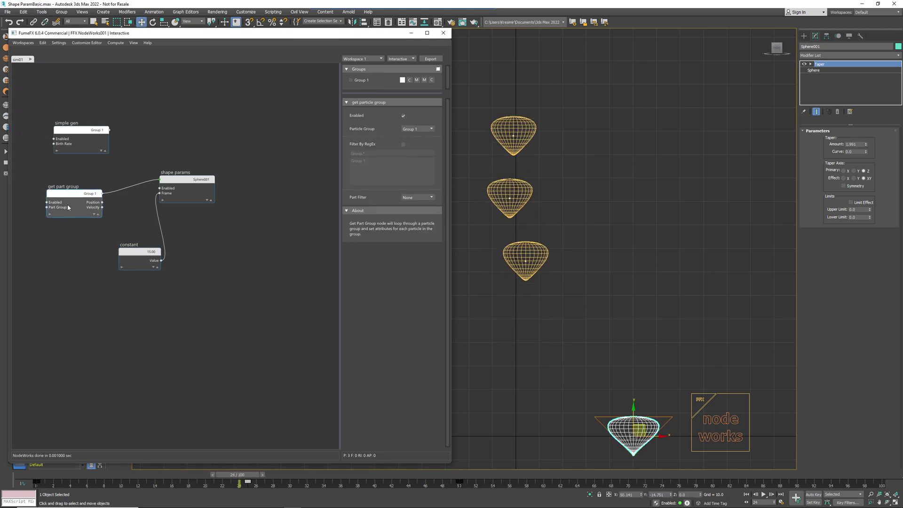
drag(140, 253, 110, 266)
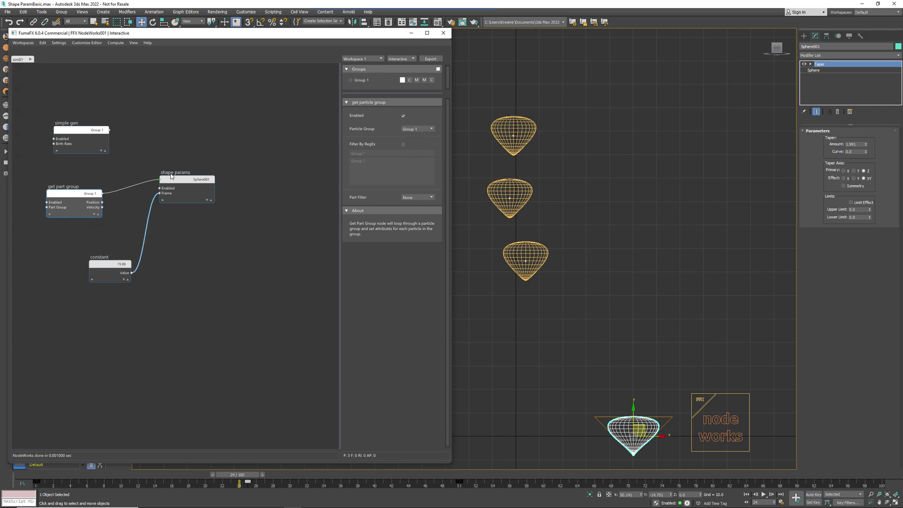
drag(183, 182, 204, 217)
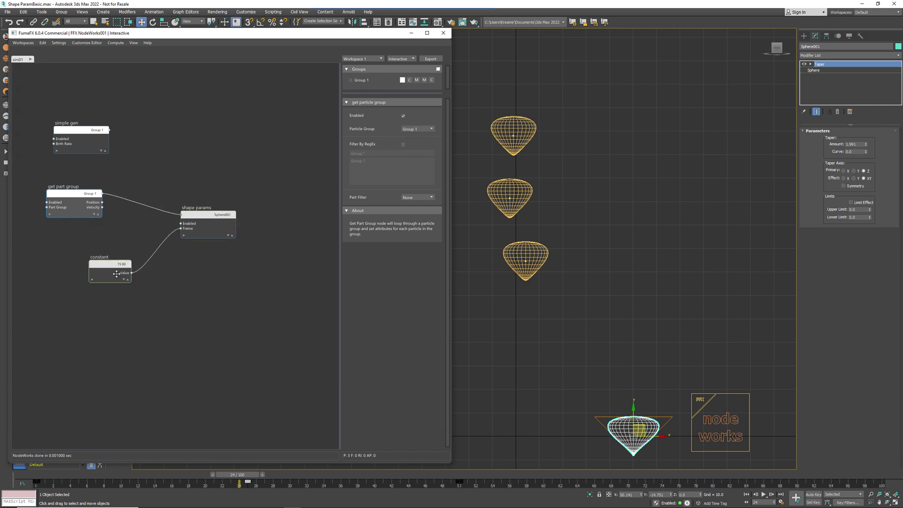
drag(120, 272, 113, 283)
Remove the constant-to-Frame wire and connect the constant's Value to shape params' Amount input.
click(150, 252)
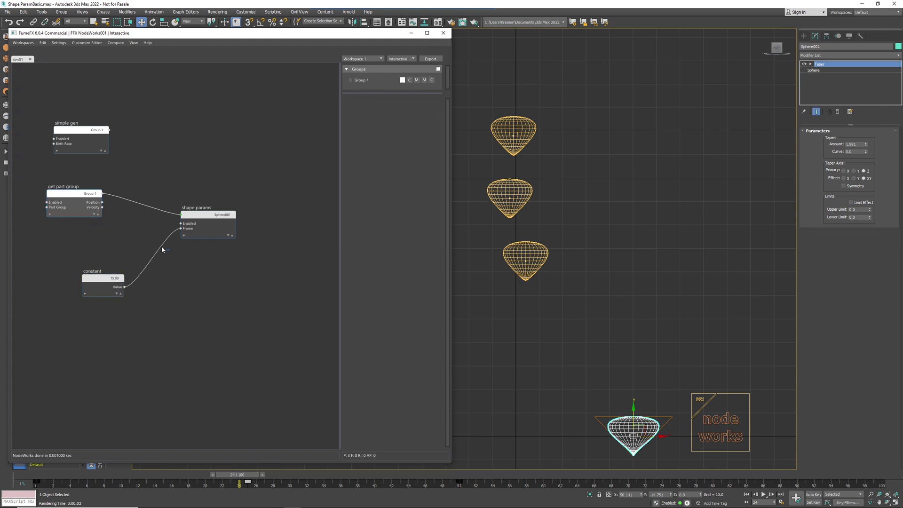
key(Delete)
click(203, 212)
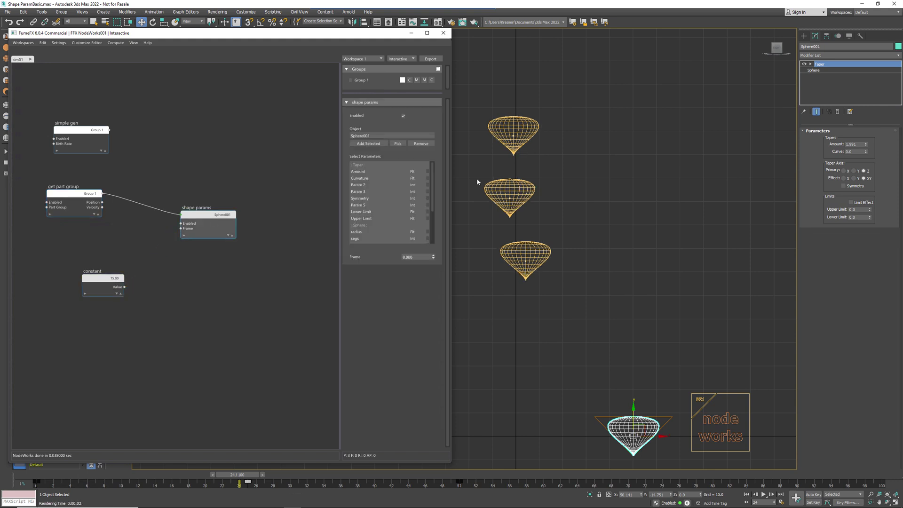
click(427, 173)
drag(122, 287, 181, 233)
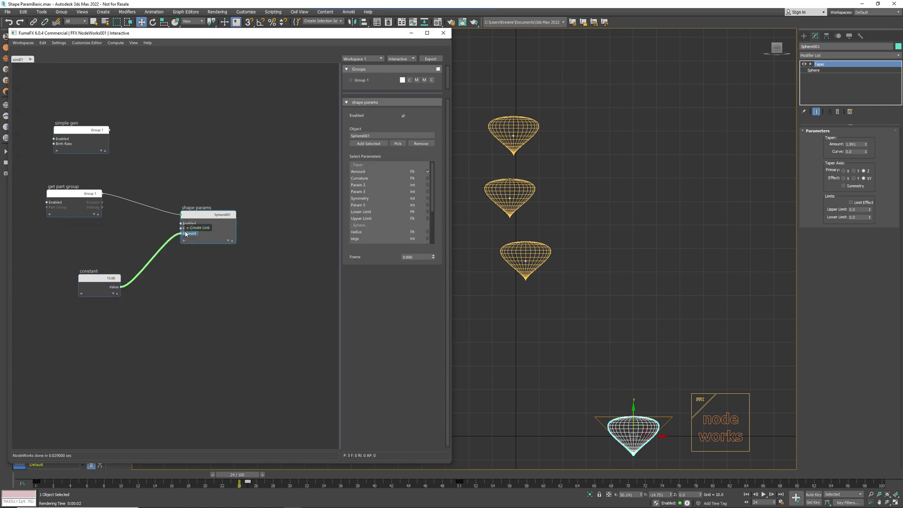
Set the constant Value to 2 and scrub the timeline to preview the cones.
click(99, 281)
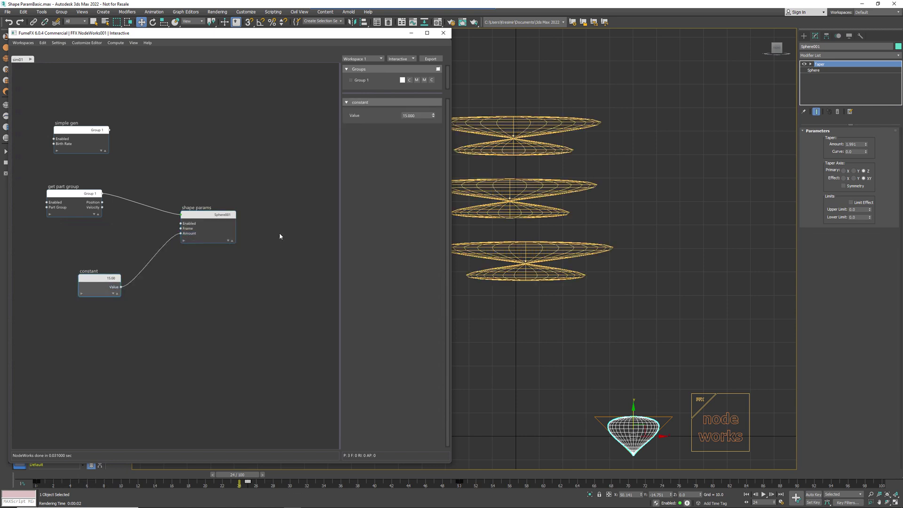
double_click(419, 115)
text(2)
key(Return)
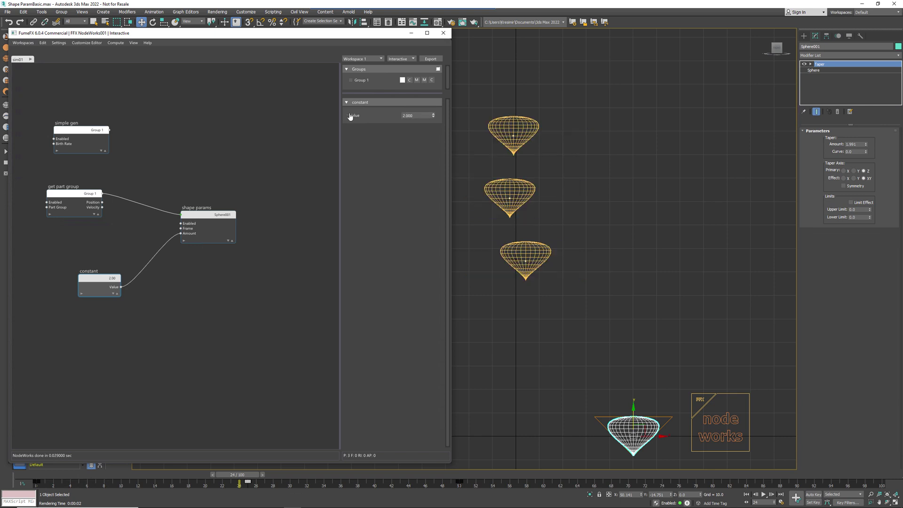
drag(246, 475, 204, 475)
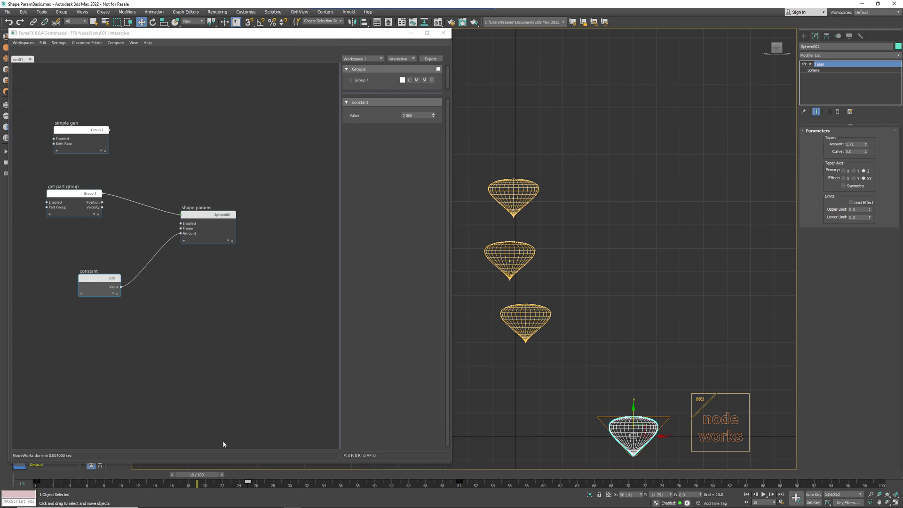
key(period)
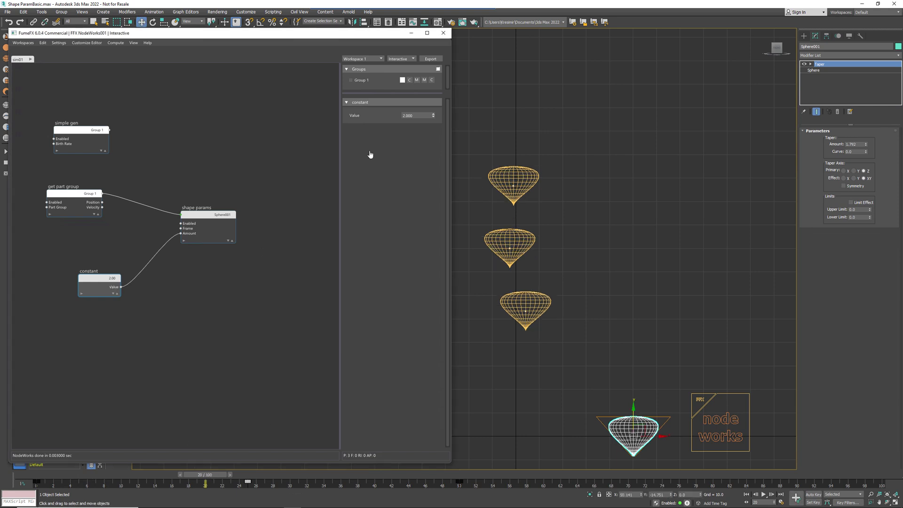
Lower the constant Value to 1, scrub back to frame 17 and reposition get part group.
drag(415, 116, 381, 121)
text(1)
key(Return)
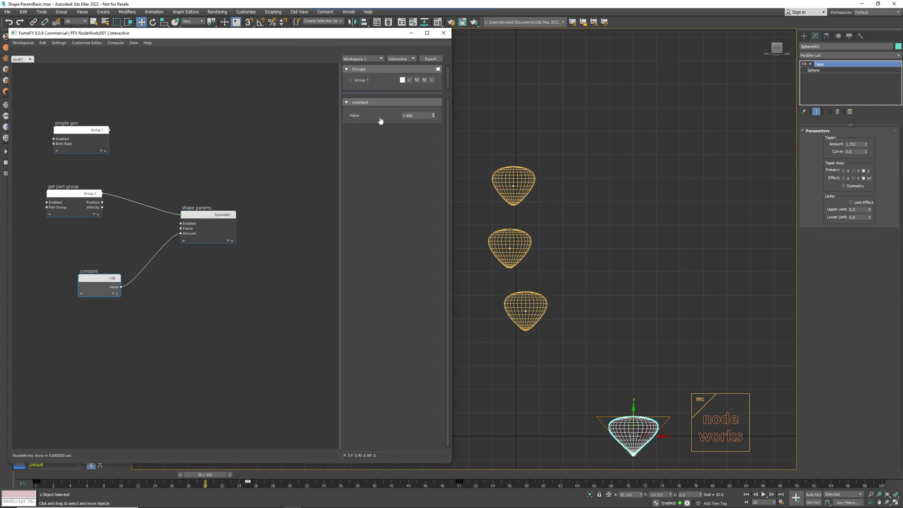
drag(216, 476, 129, 475)
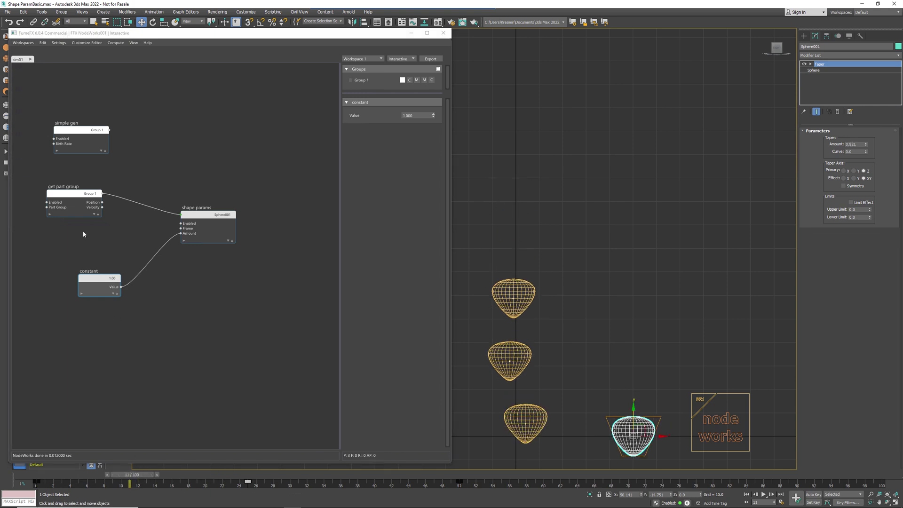
drag(81, 198, 91, 219)
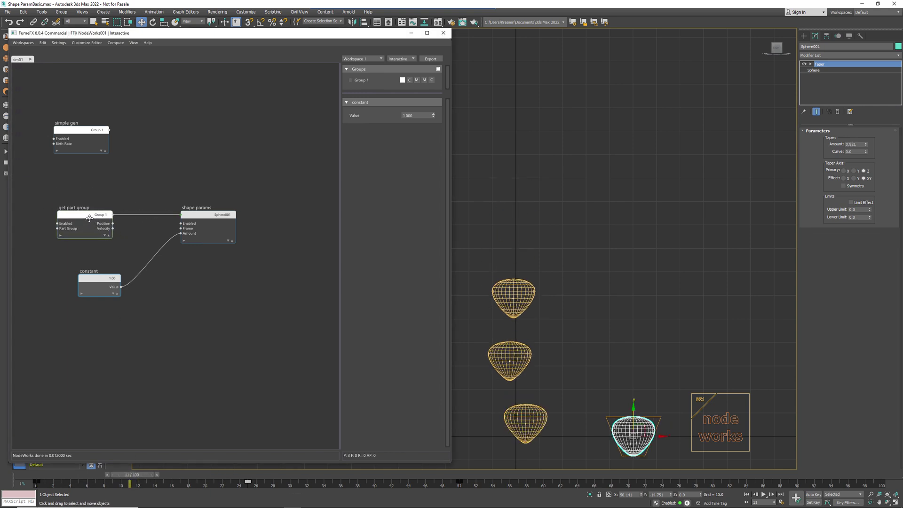
Create a small new standard-primitive sphere, Sphere002, above the teardrops.
click(804, 37)
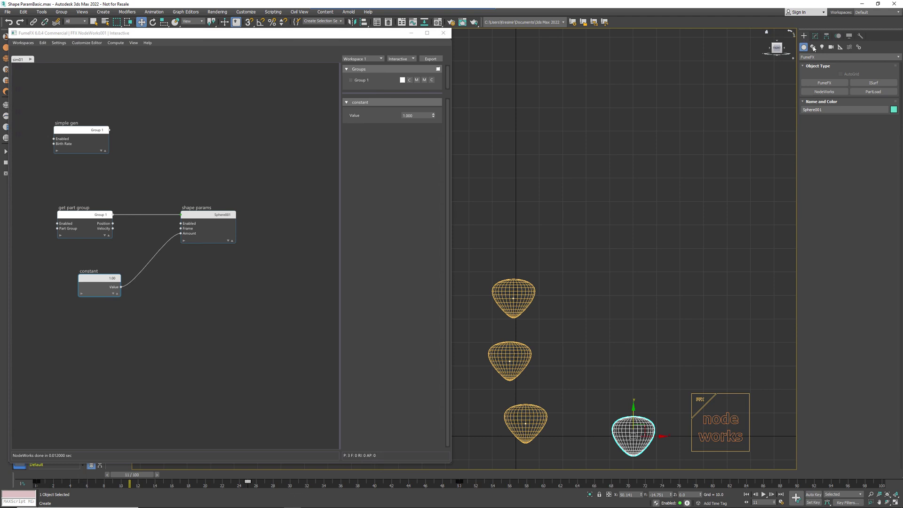
click(829, 57)
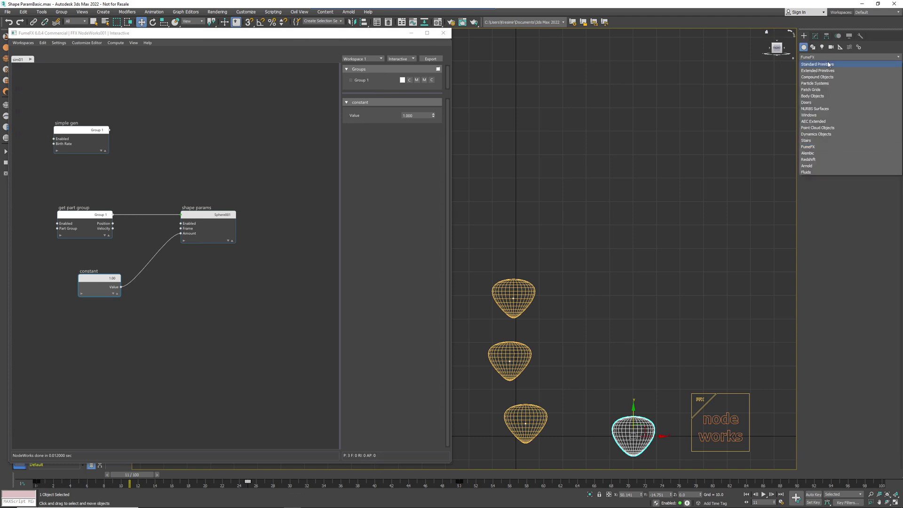
click(820, 64)
click(824, 92)
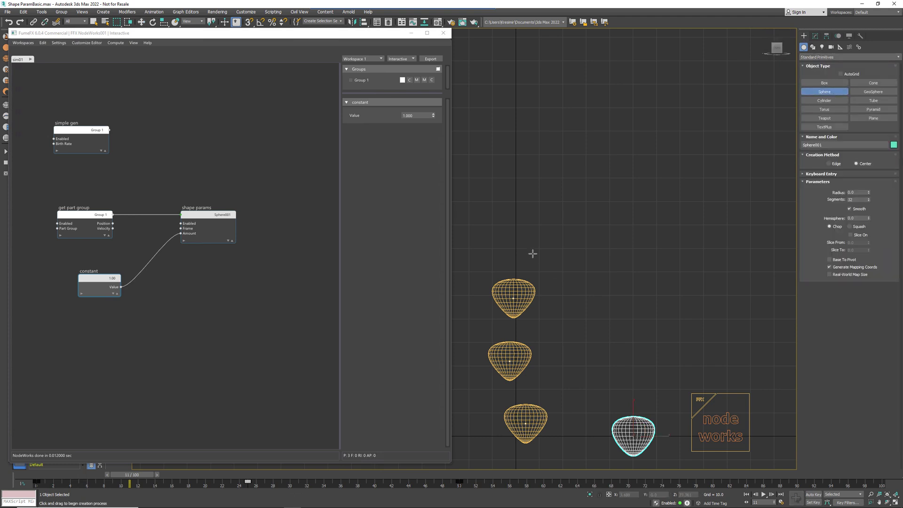
drag(524, 249, 548, 254)
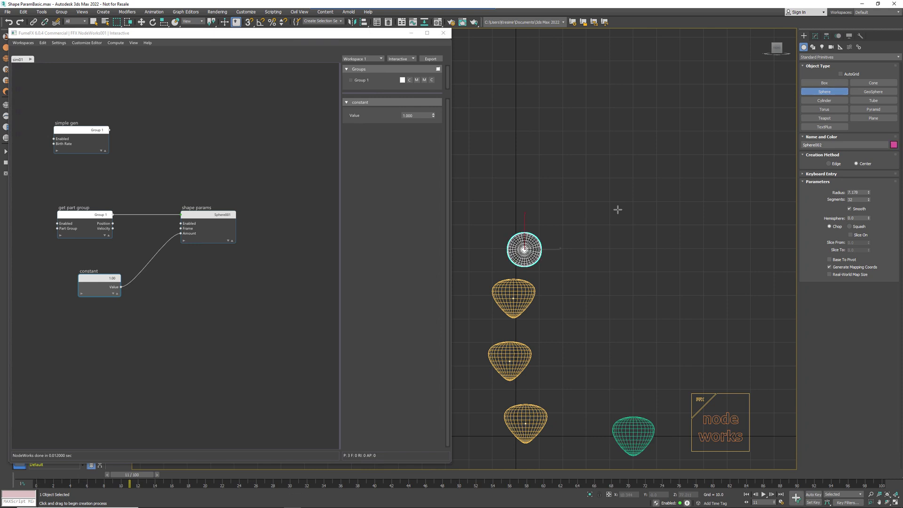
click(815, 36)
Add an Object Test node from the node search and assign Sphere002 as its tested object.
right_click(142, 237)
text(e)
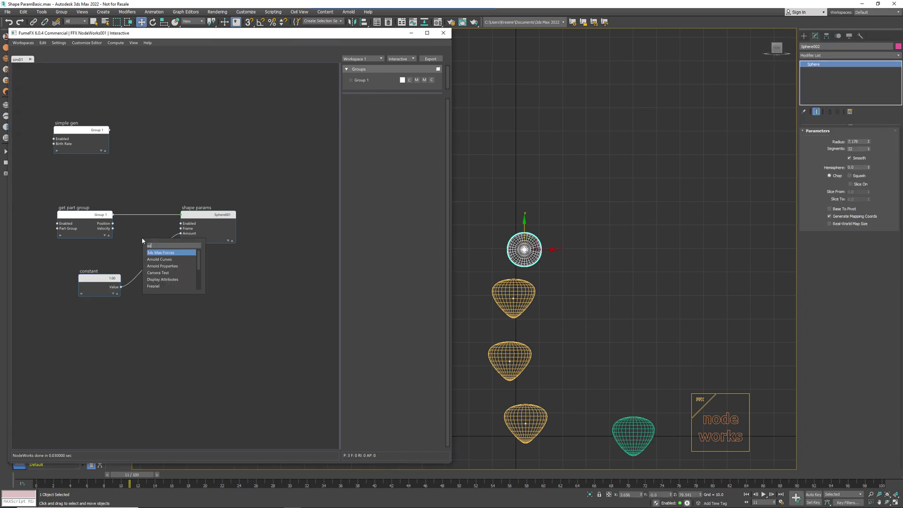
text(st)
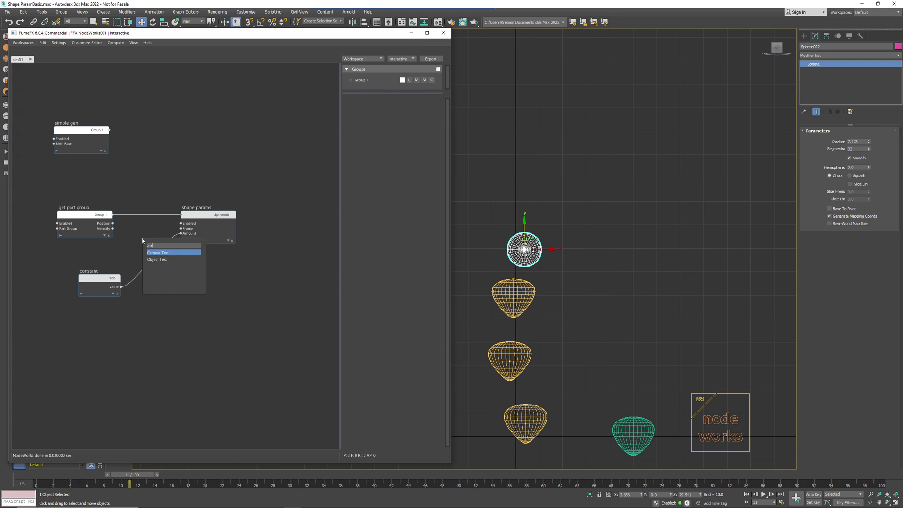
key(Down)
key(Return)
click(365, 193)
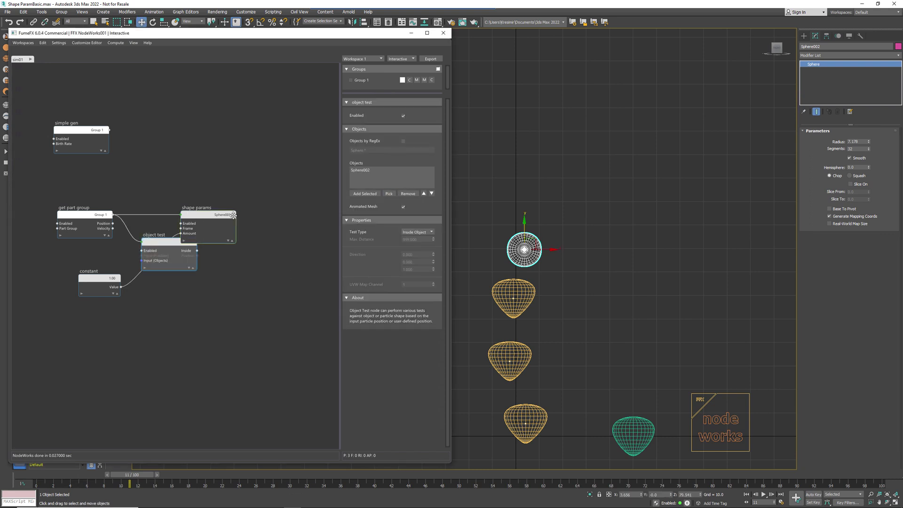
Delete the constant node and rearrange the shape params and get part group nodes.
drag(184, 214, 274, 200)
key(Delete)
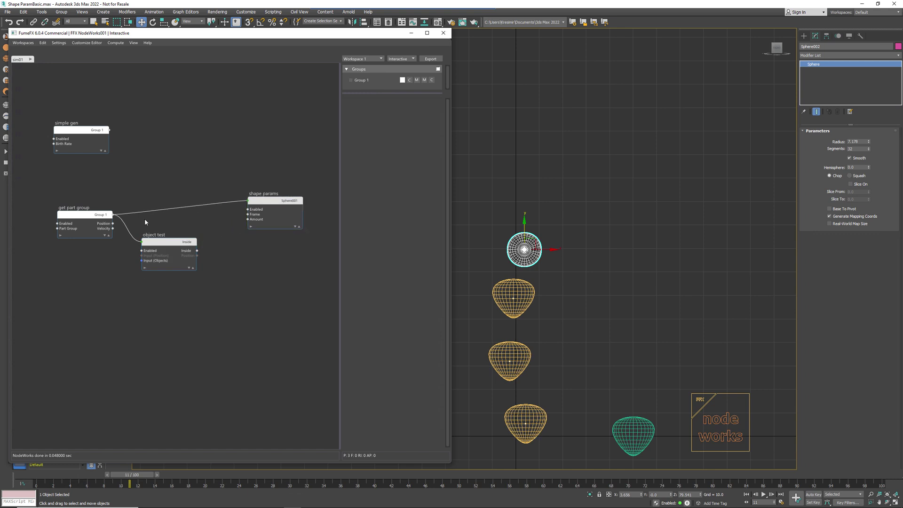
drag(109, 215, 104, 205)
drag(290, 198, 303, 195)
Set the object test node's Test Type to Surface Distance and expand it to show all outputs.
click(167, 242)
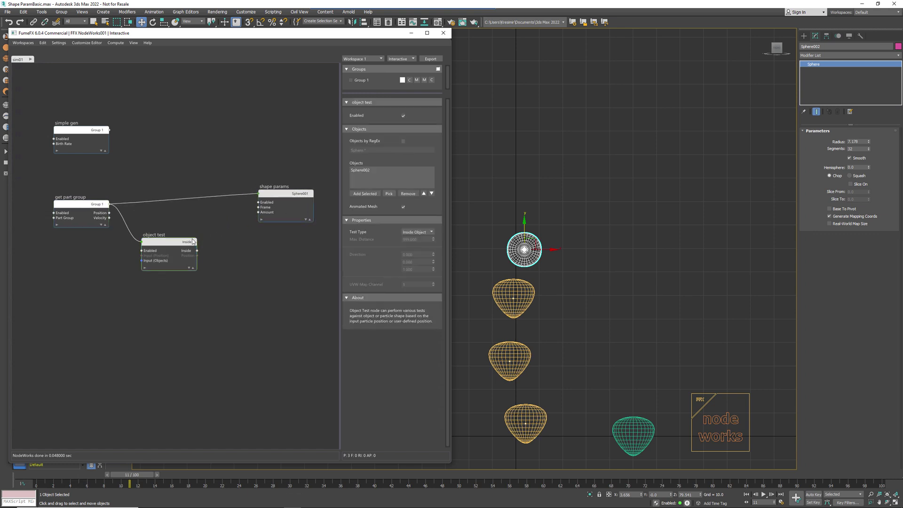
click(431, 231)
click(418, 240)
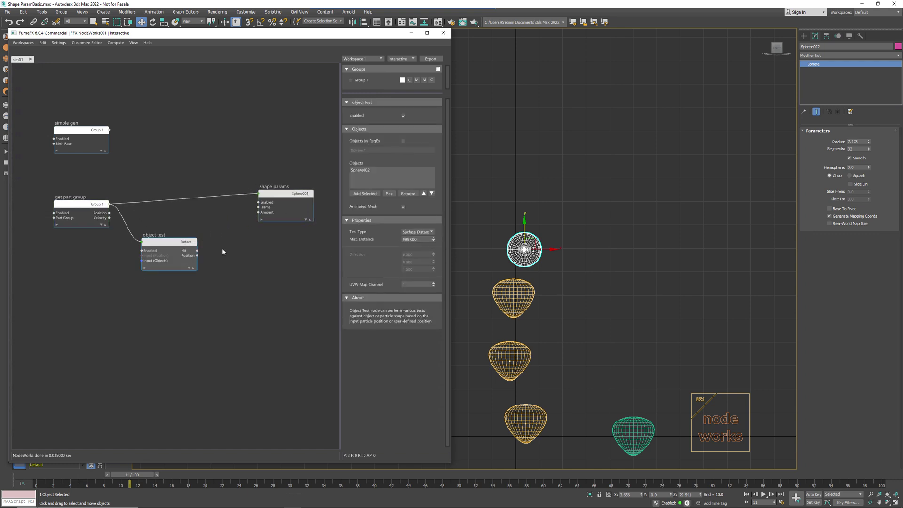
click(188, 268)
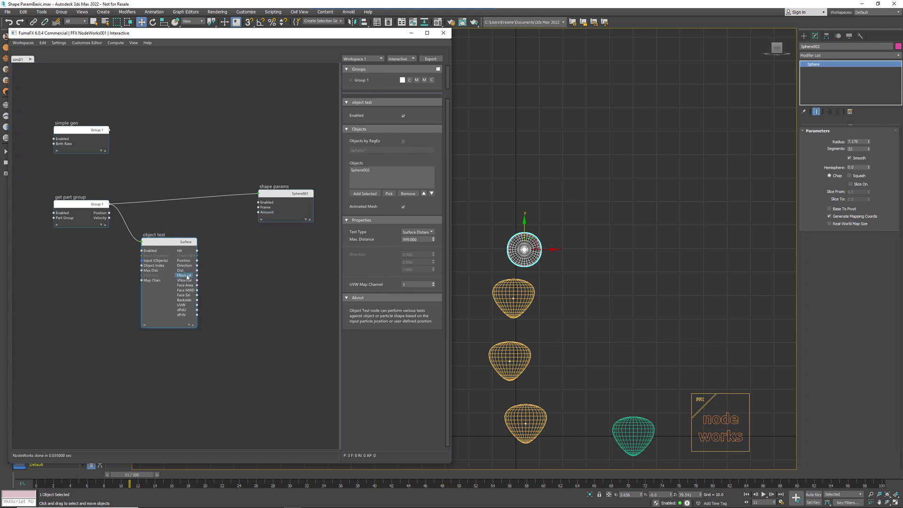
Create a remap node wired from the object test's Dist output and tidy the node layout.
drag(188, 277, 235, 274)
text(a)
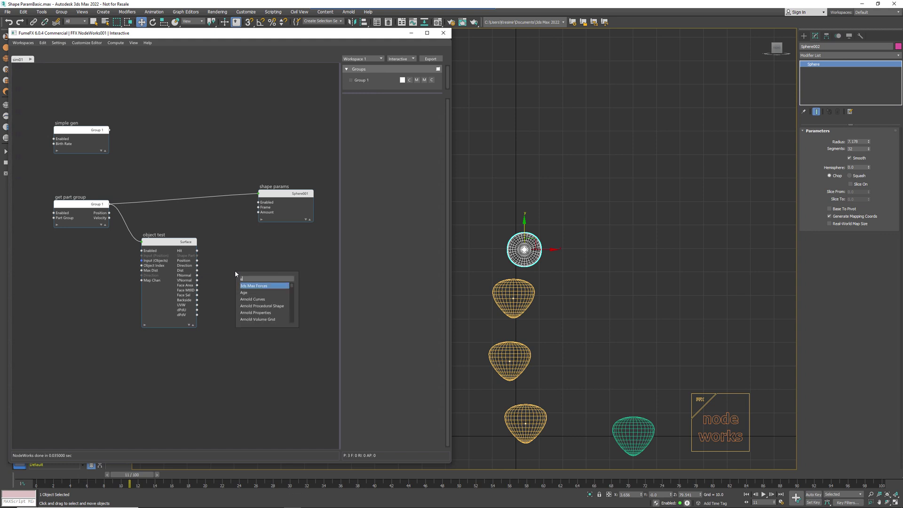
text(p)
key(Down)
key(Return)
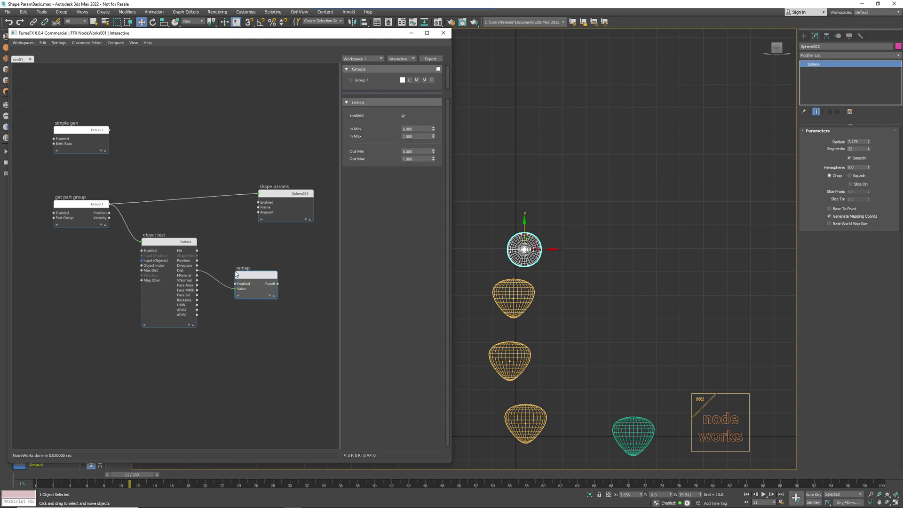
mouse_move(236, 275)
mouse_down()
mouse_move(224, 266)
mouse_move(233, 261)
mouse_up()
click(188, 323)
click(193, 324)
click(233, 261)
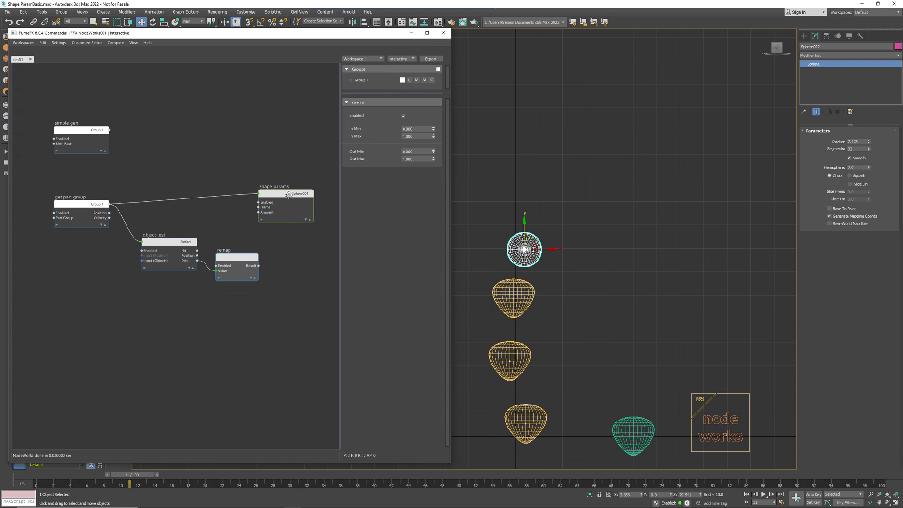
drag(285, 194, 298, 198)
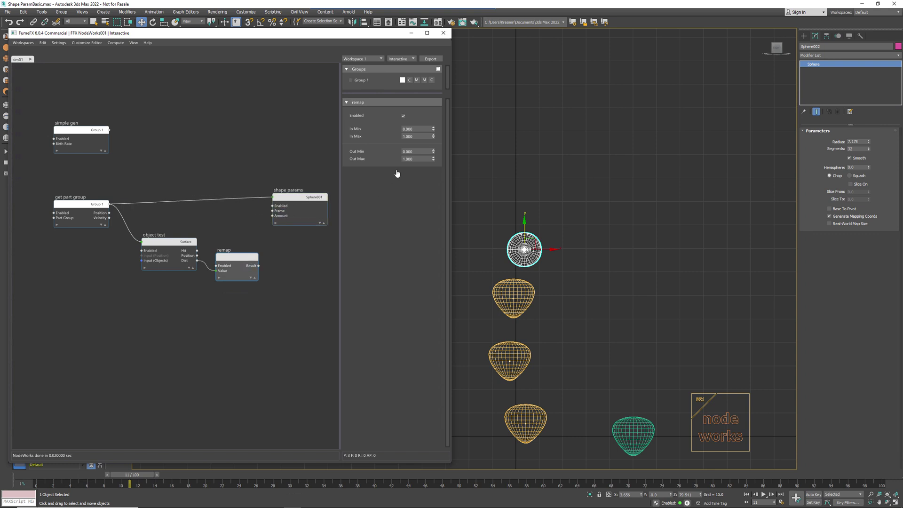
Set the remap range to In Min 0, In Max 50, Out Min 2, Out Max 0.
click(421, 127)
key(Tab)
text(50)
key(Tab)
text(2)
key(Tab)
text(0)
key(Return)
Wire remap Result into shape params Amount, then move the sphere past the shapes at frame 22.
drag(249, 266, 273, 216)
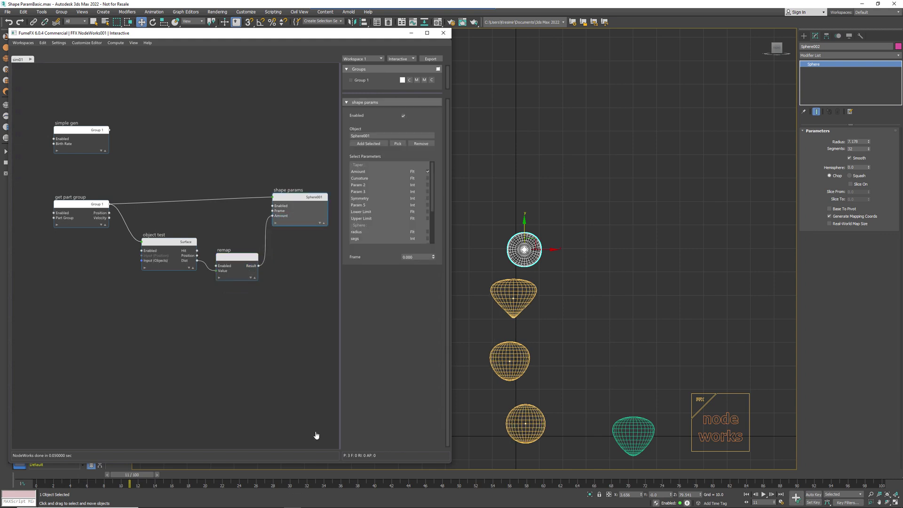
mouse_move(129, 475)
mouse_down()
mouse_move(56, 474)
mouse_move(256, 480)
mouse_move(124, 479)
mouse_up()
key(w)
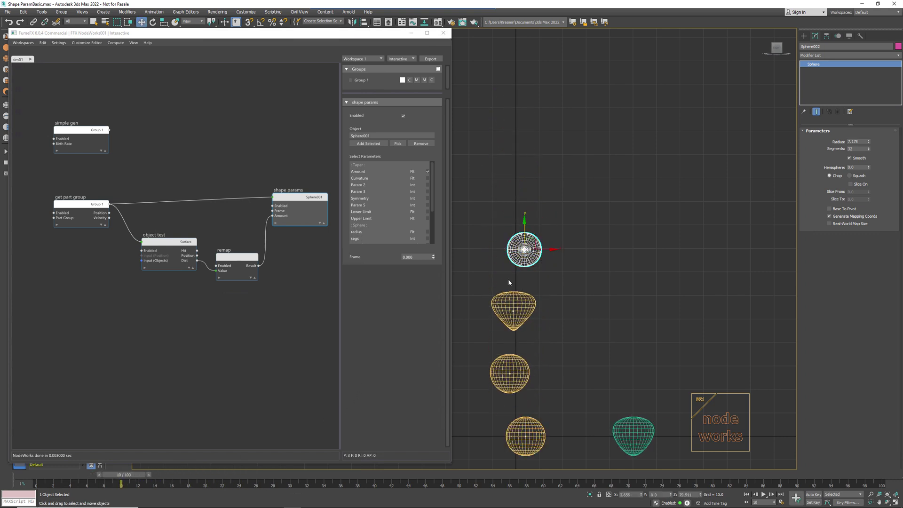
click(228, 474)
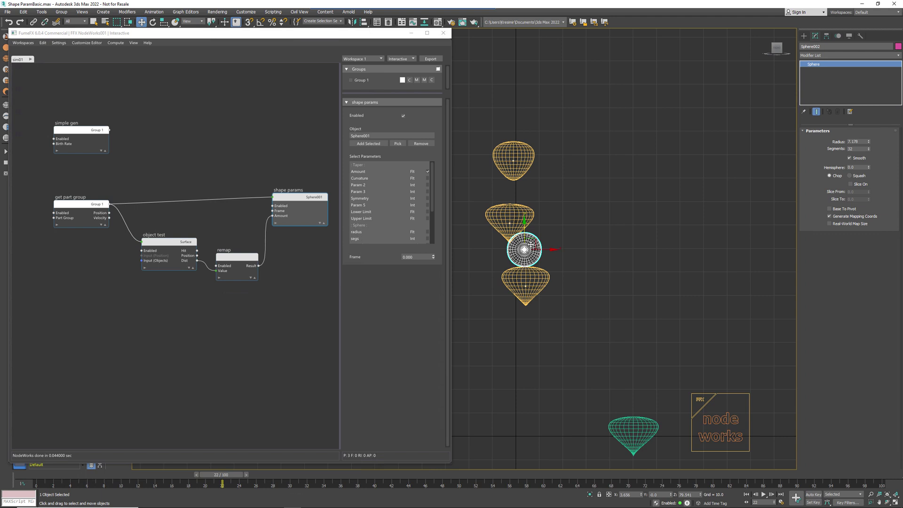
drag(536, 242, 500, 218)
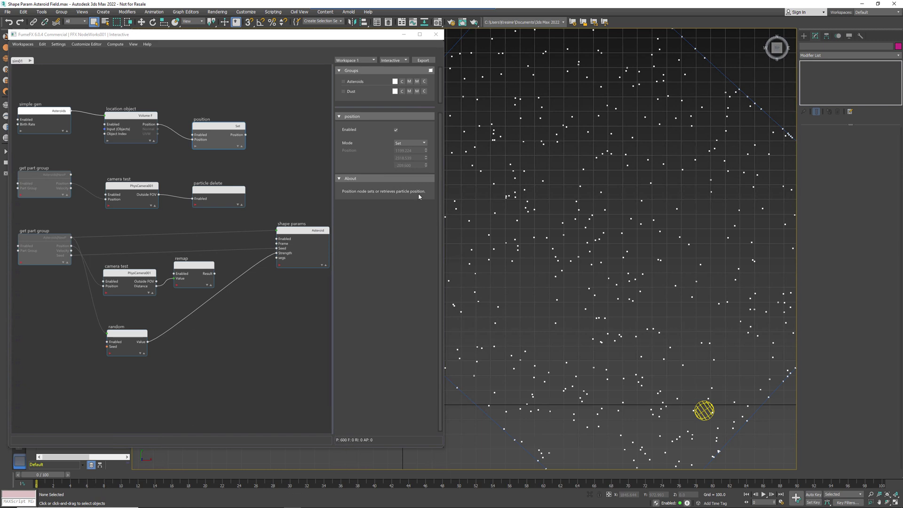
Review the simple gen, location object and position node settings.
scroll(607, 190, down, 5)
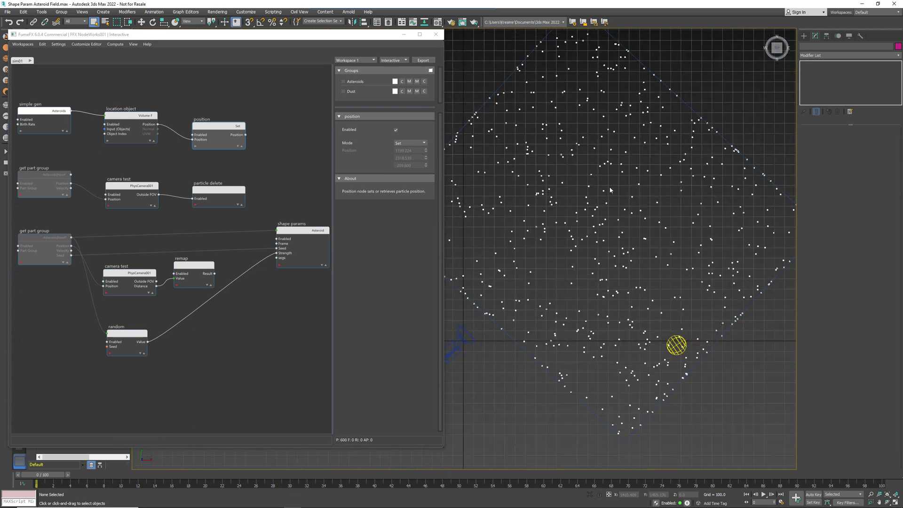
click(52, 114)
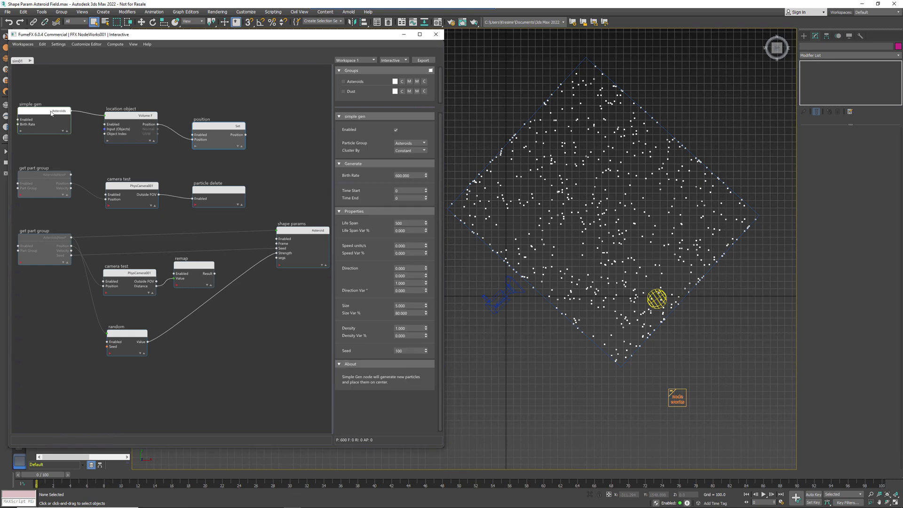
click(107, 121)
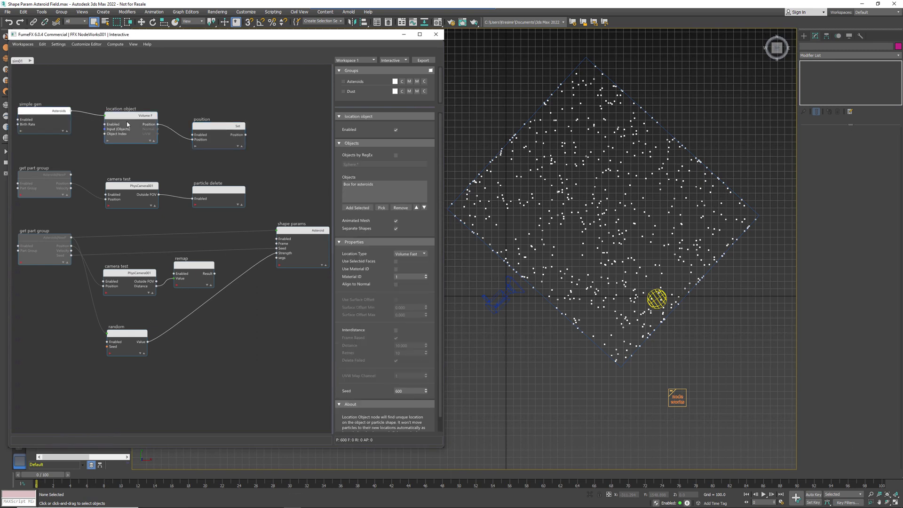
click(206, 133)
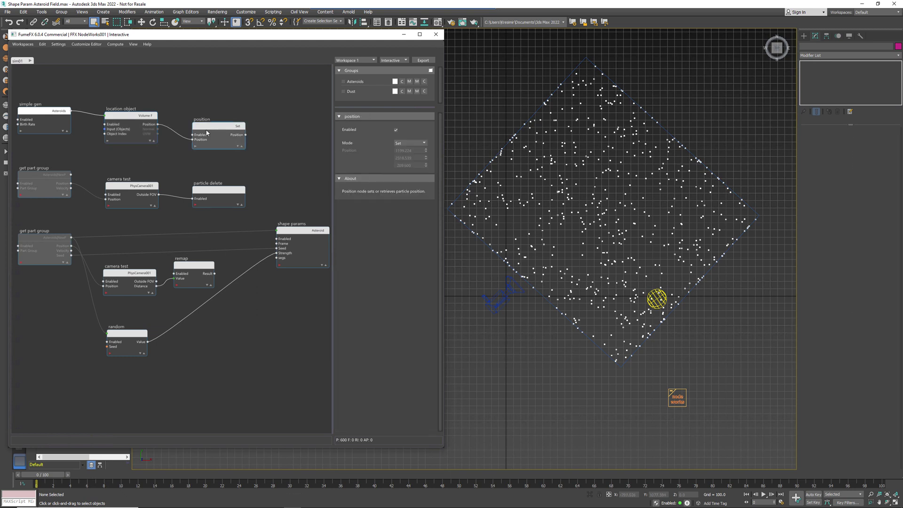
click(136, 121)
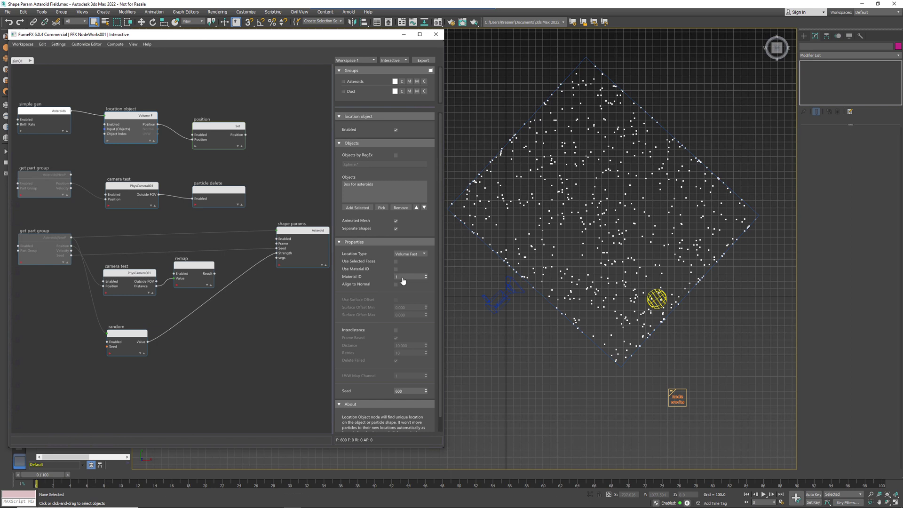
Select the physical camera, review the get part group and shape params nodes, and move NodeWorks aside.
click(509, 299)
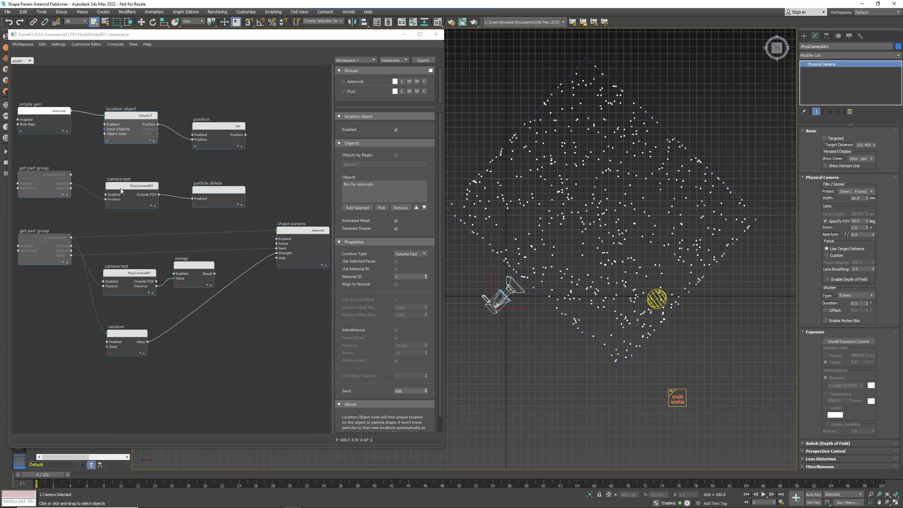
click(26, 194)
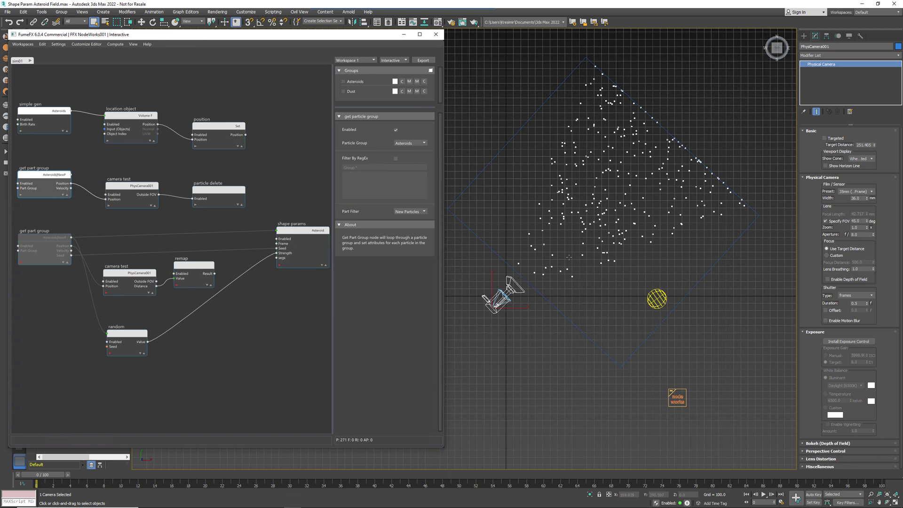
click(290, 253)
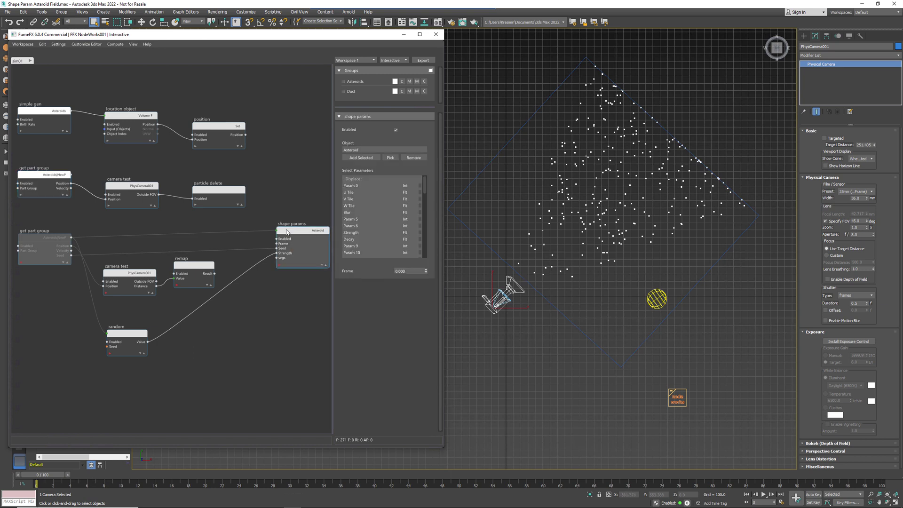
click(28, 264)
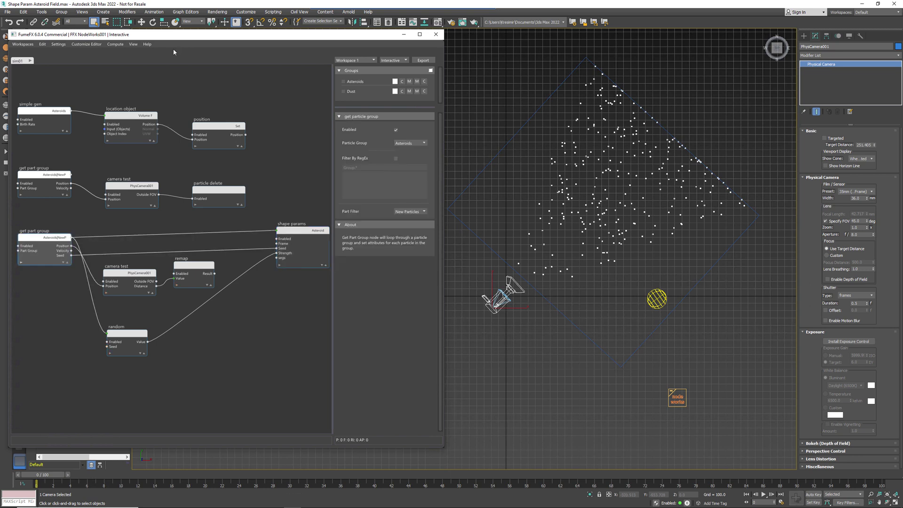
drag(225, 34, 320, 59)
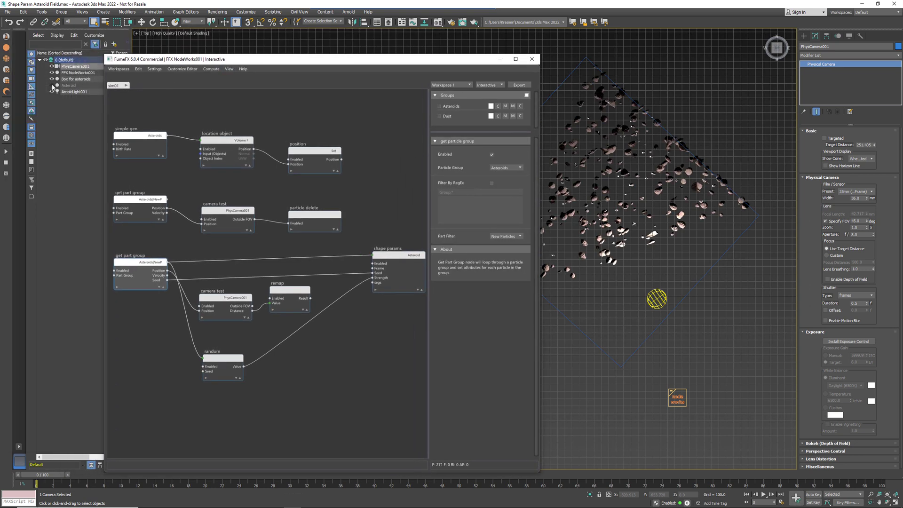
Select the Asteroid object and review its base Sphere and Noise Large modifier settings.
click(68, 85)
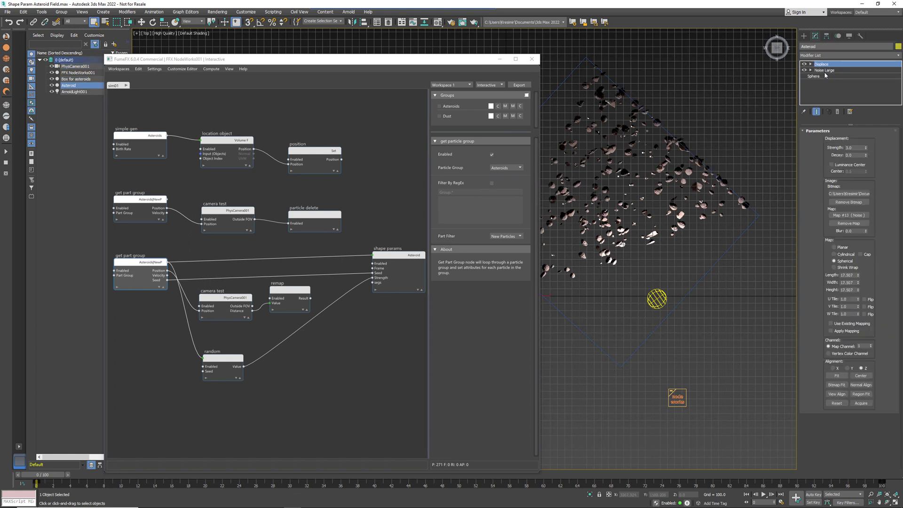
click(824, 76)
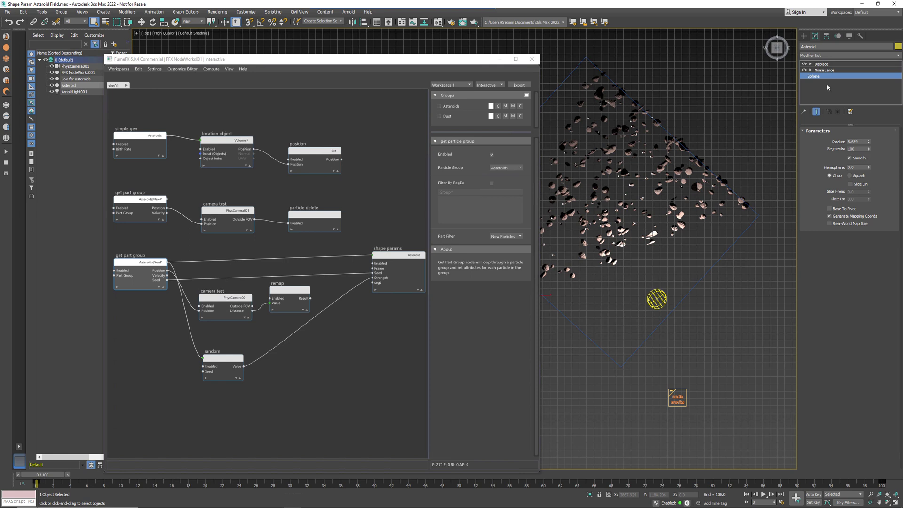
click(827, 70)
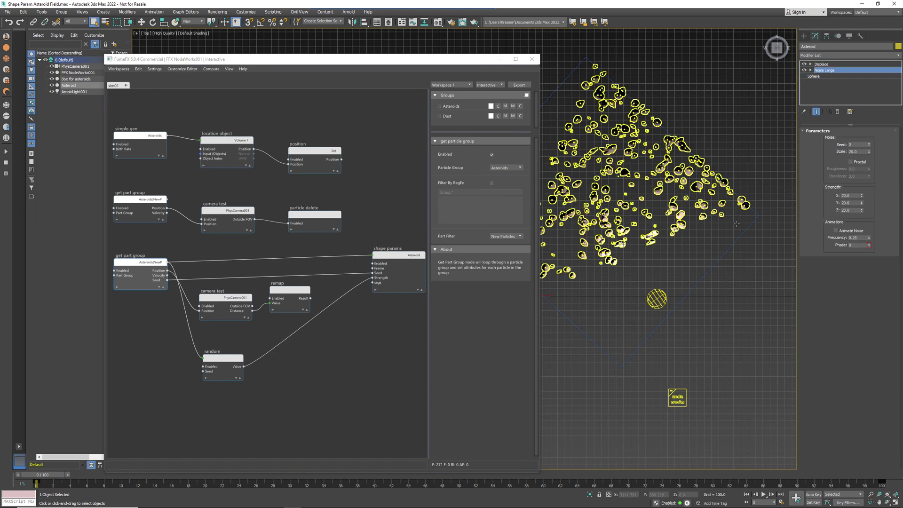
View the asteroid field through PhysCamera001, briefly minimizing the NodeWorks window.
key(c)
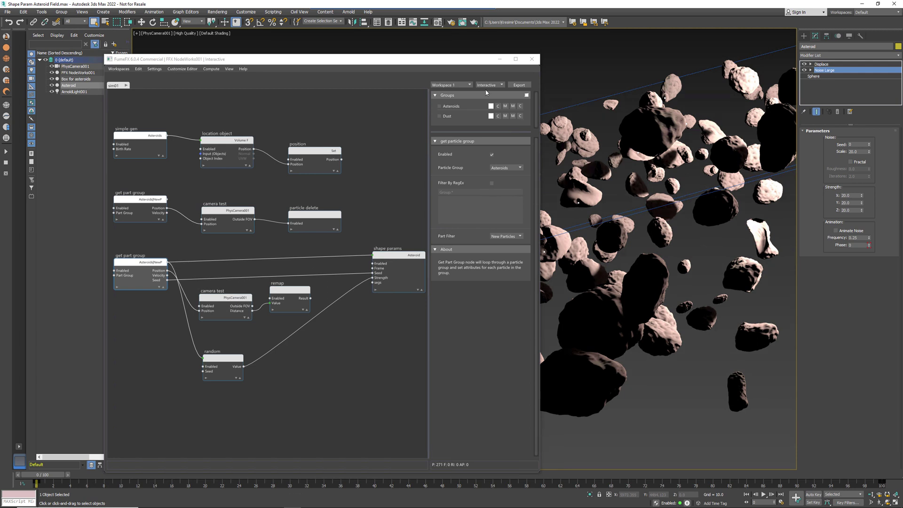
drag(452, 65, 350, 47)
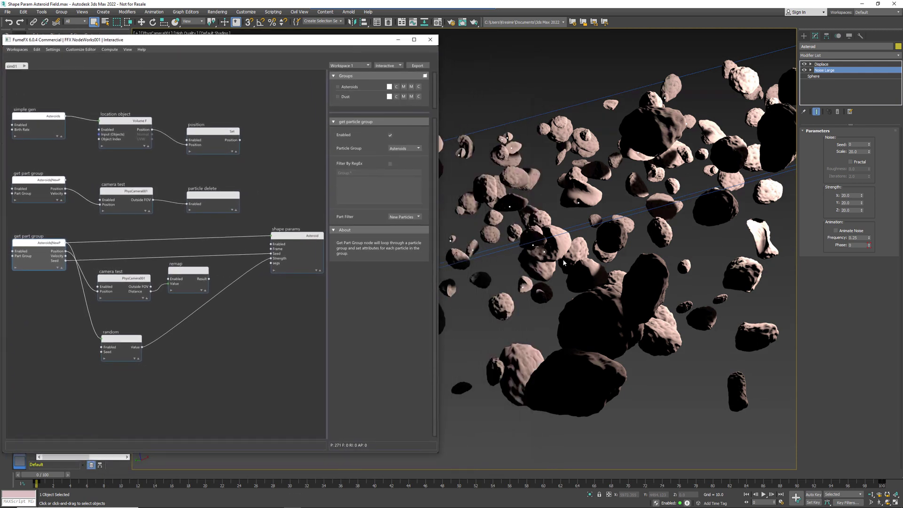
click(398, 40)
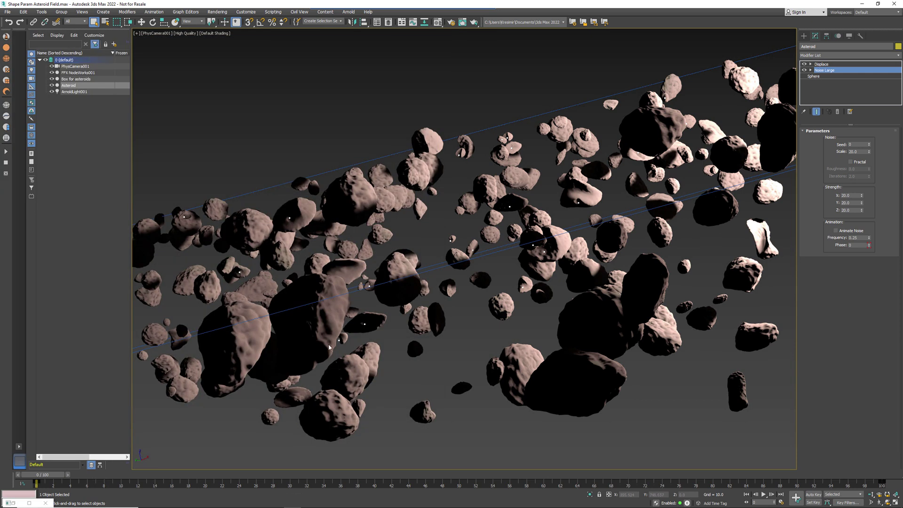
click(16, 505)
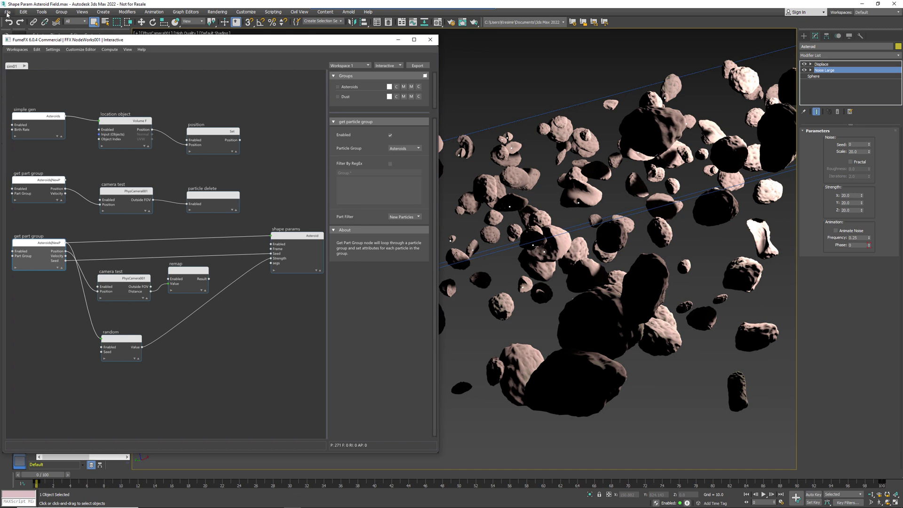
Read the scene's face count in File > Summary Info, then preview the asteroids in wireframe.
click(8, 12)
click(21, 156)
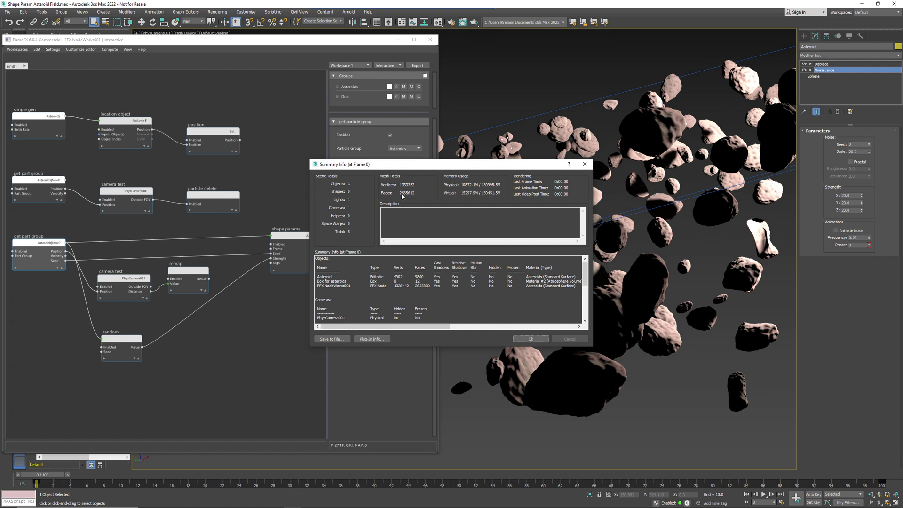
click(584, 165)
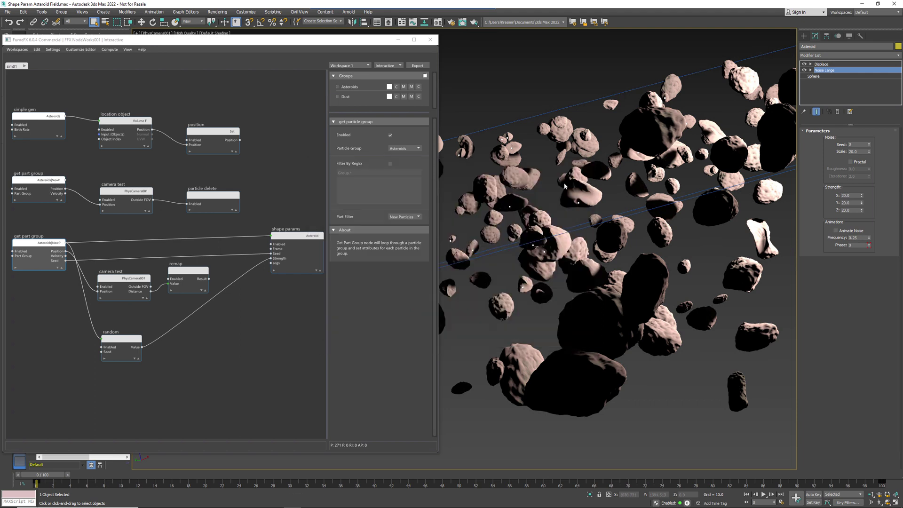
key(F3)
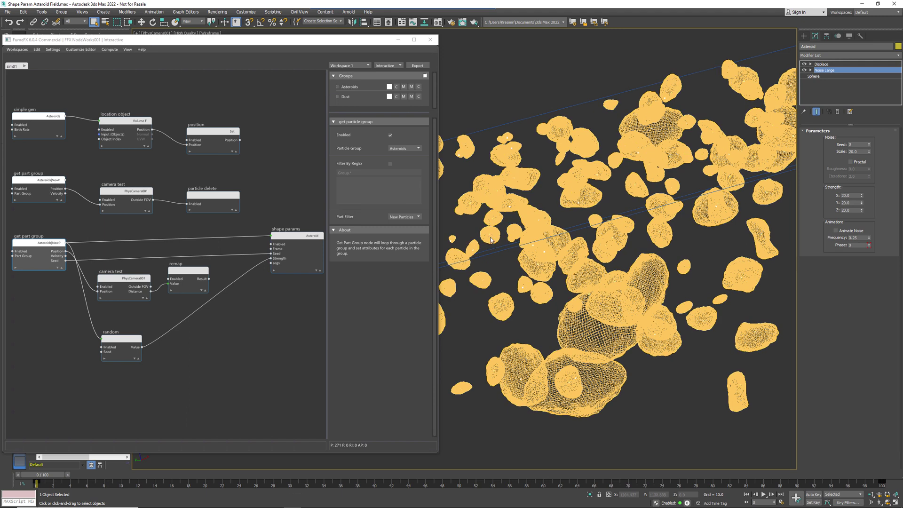
key(F3)
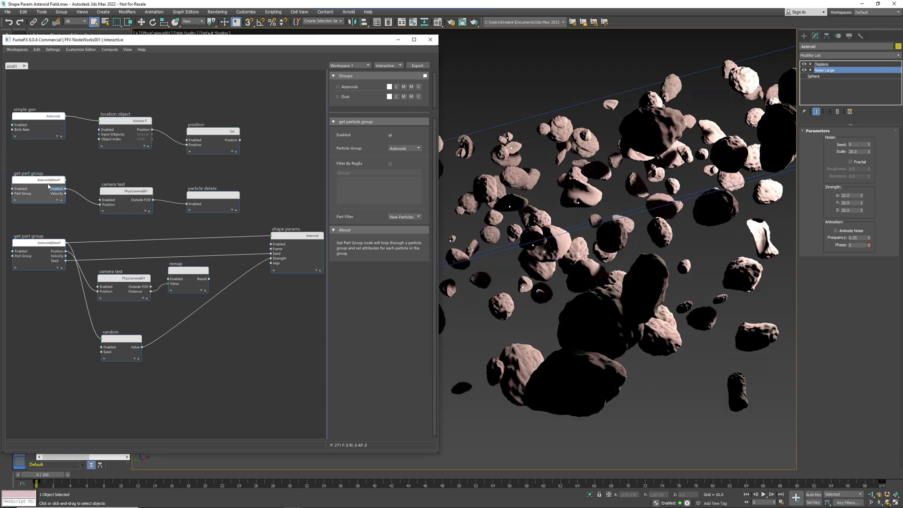
Select the lower get part group node and show the lower camera test node's settings.
click(405, 216)
click(404, 217)
click(43, 261)
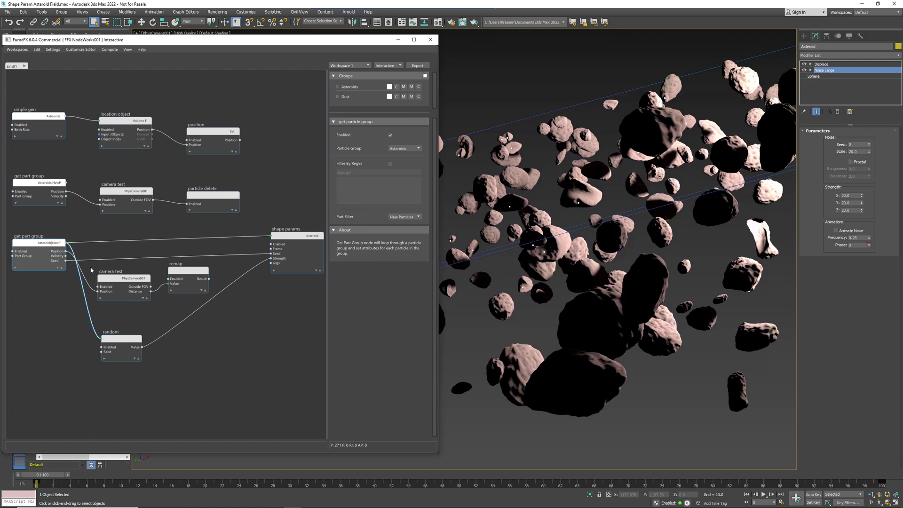
click(113, 279)
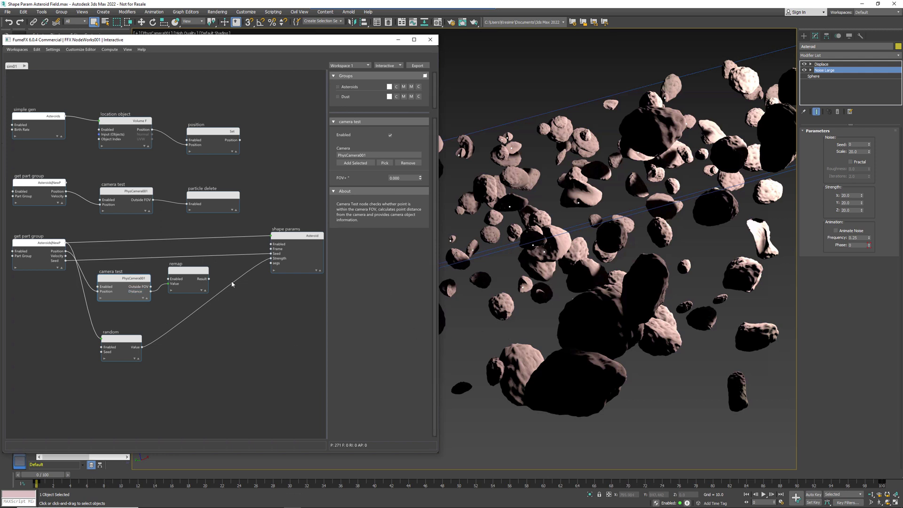
Switch to Top view and raise the remap node's In Min to 700.
click(181, 271)
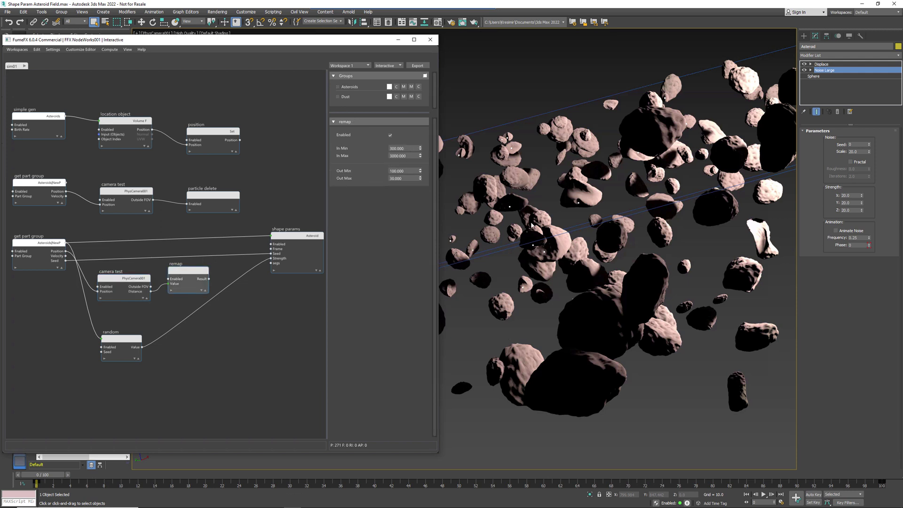
key(t)
scroll(579, 264, up, 10)
scroll(632, 228, up, 3)
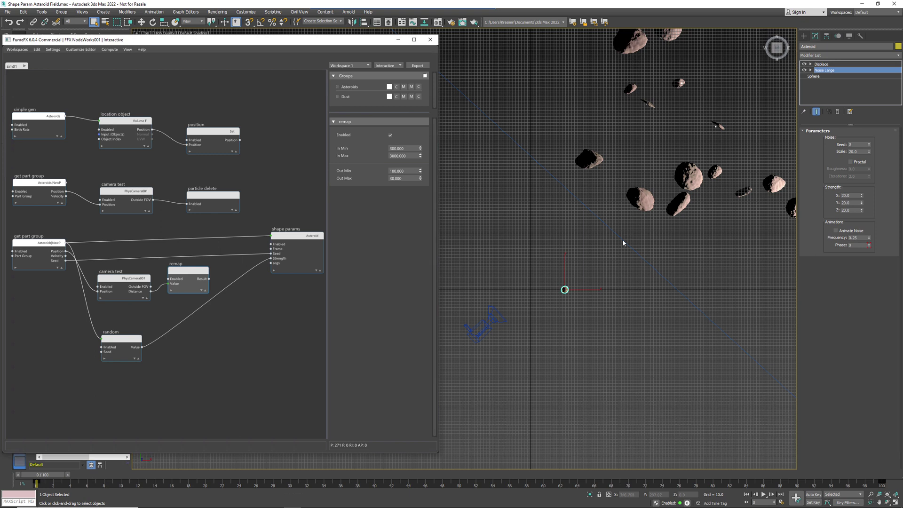
scroll(537, 299, up, 3)
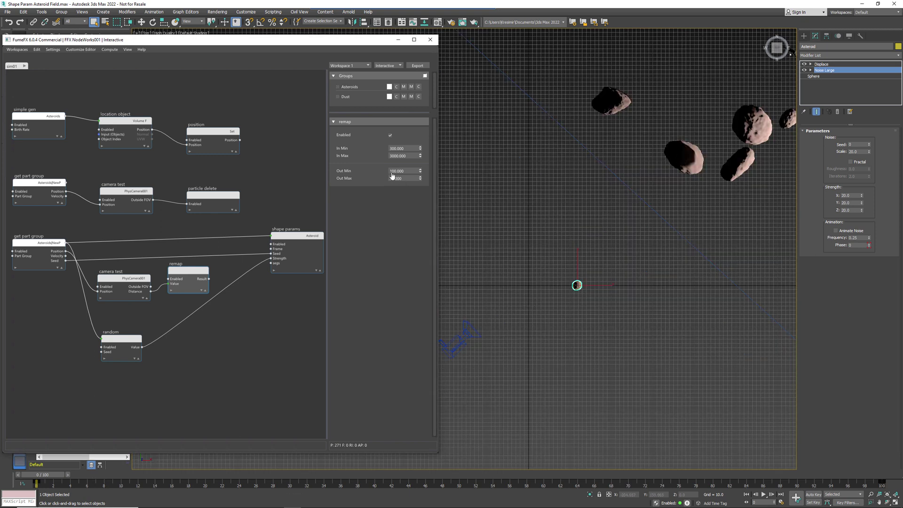
click(391, 148)
text(7)
key(Return)
Try a remap Out Max of 6 with the asteroids shown in wireframe.
click(412, 170)
scroll(689, 184, down, 8)
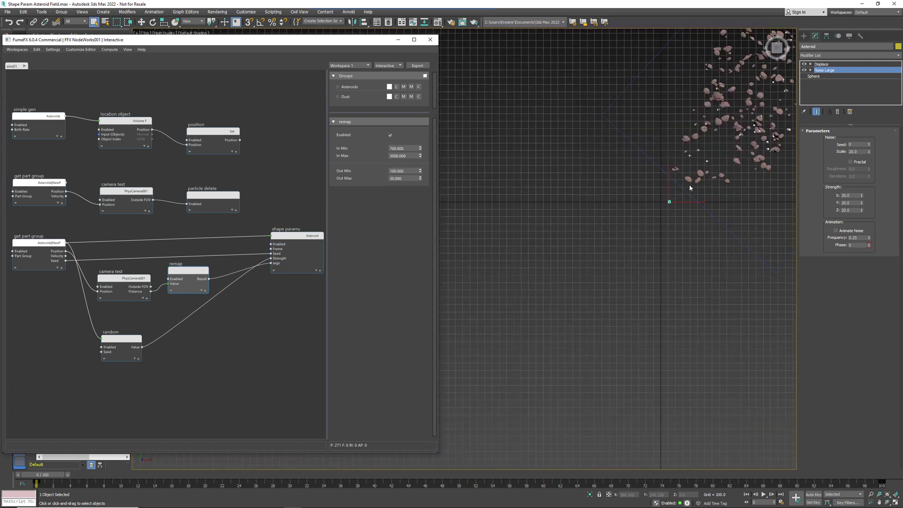
key(F3)
scroll(656, 184, up, 10)
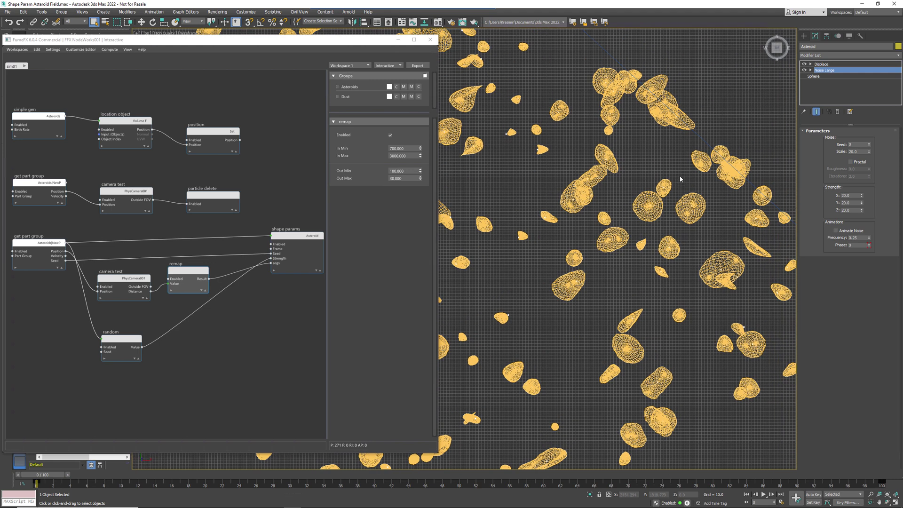
scroll(712, 136, down, 10)
click(405, 179)
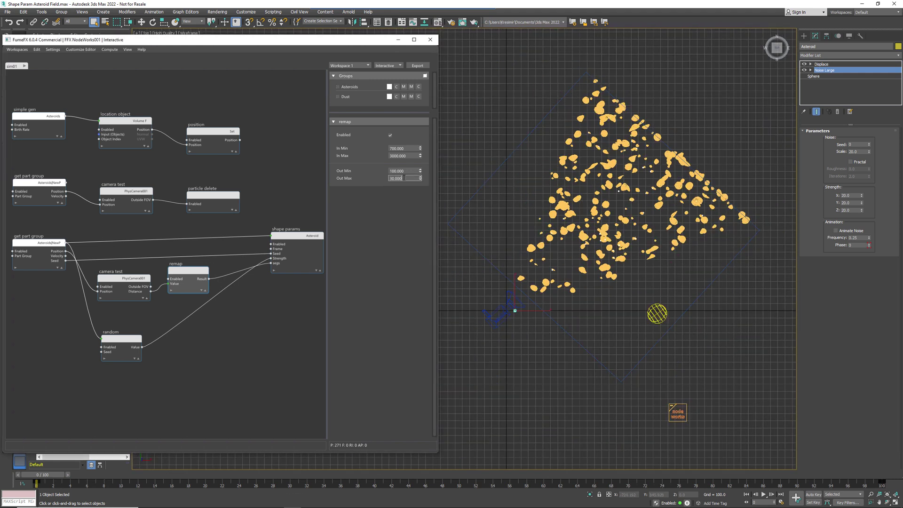
text(6)
key(Return)
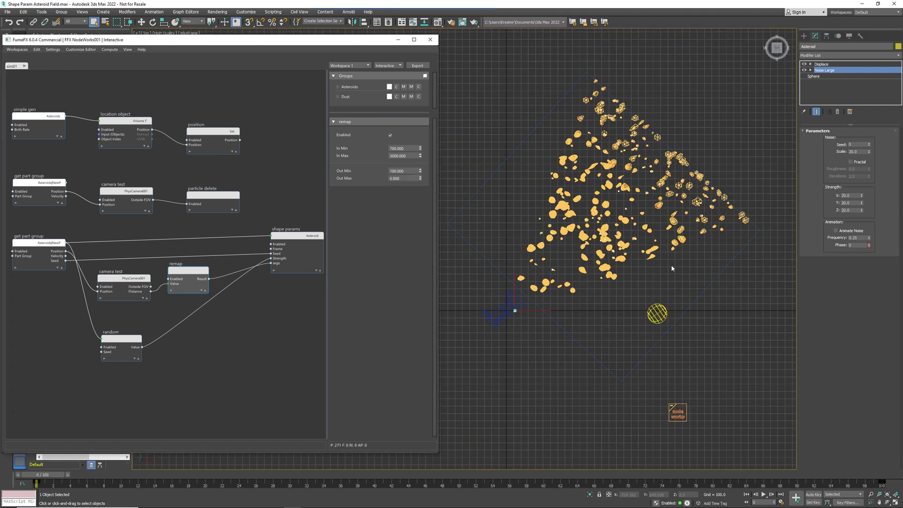
Set remap Out Max back to 30, deselect Asteroid and return to the camera view.
scroll(695, 182, up, 2)
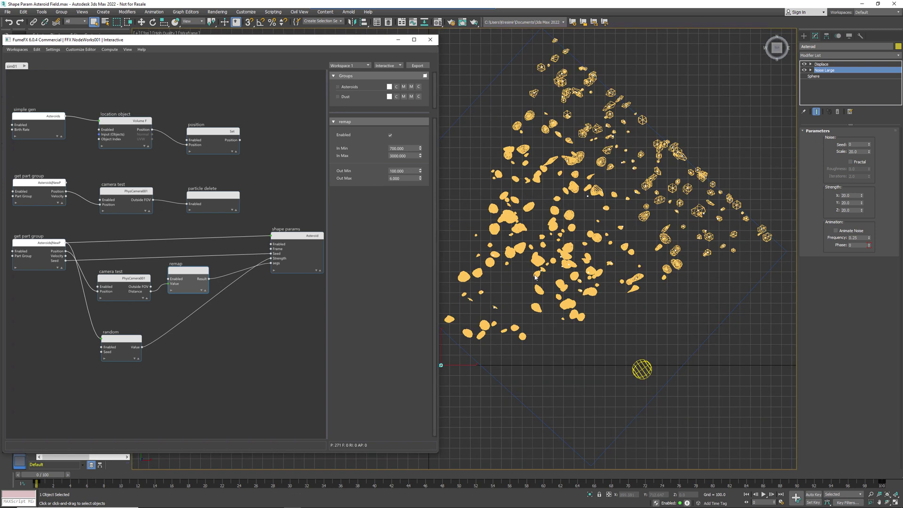
scroll(535, 278, up, 2)
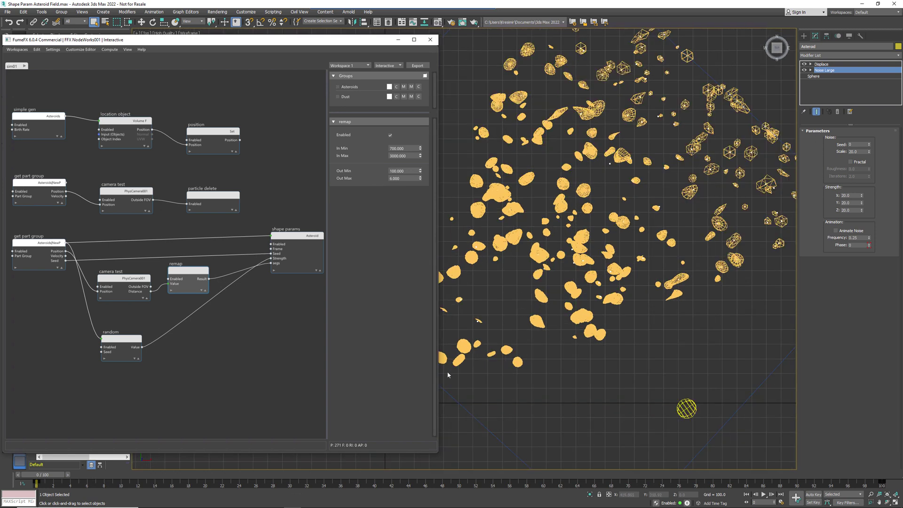
scroll(448, 375, up, 2)
middle_drag(687, 213, 582, 299)
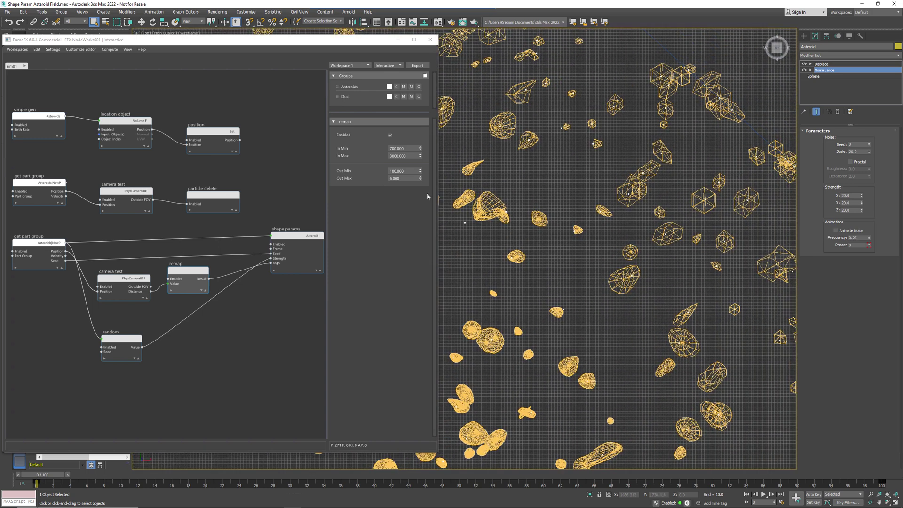
click(394, 178)
drag(390, 179, 363, 185)
text(30)
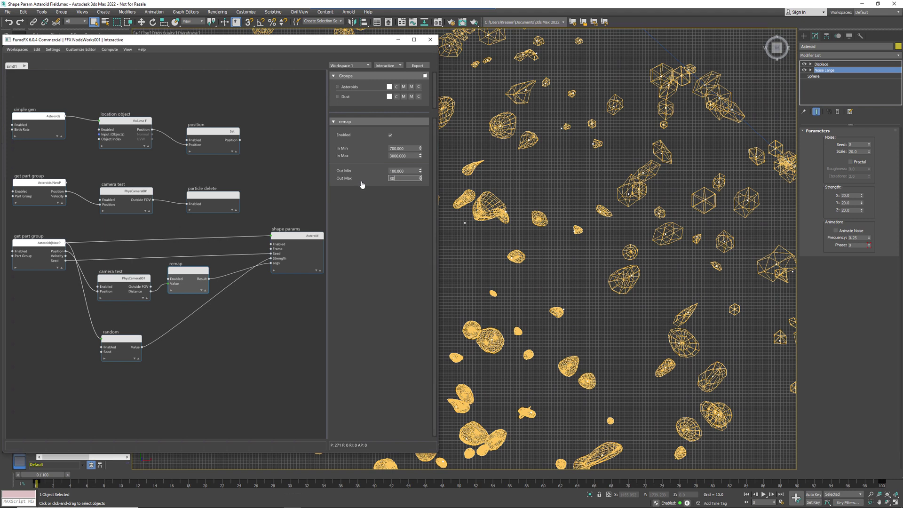
key(Return)
click(569, 243)
key(c)
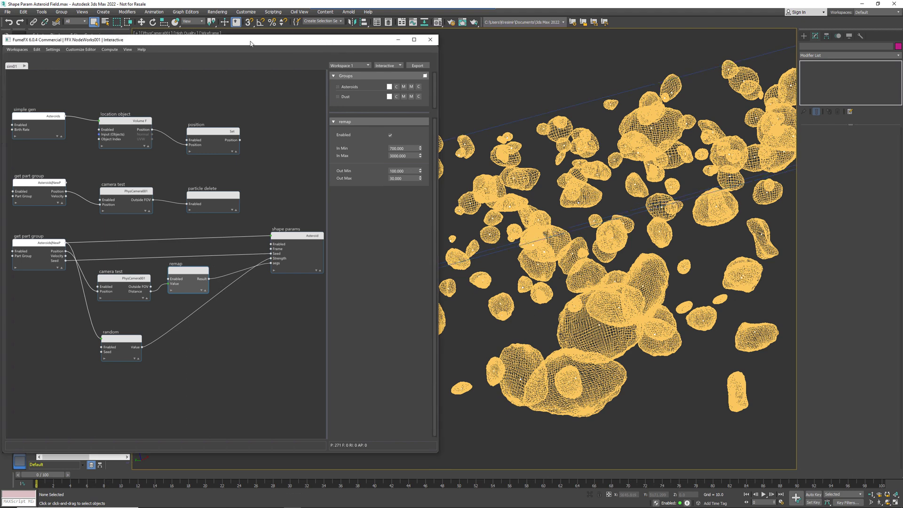
Confirm Summary Info now reports 624,518 faces, then show the random node's settings.
drag(330, 37, 204, 36)
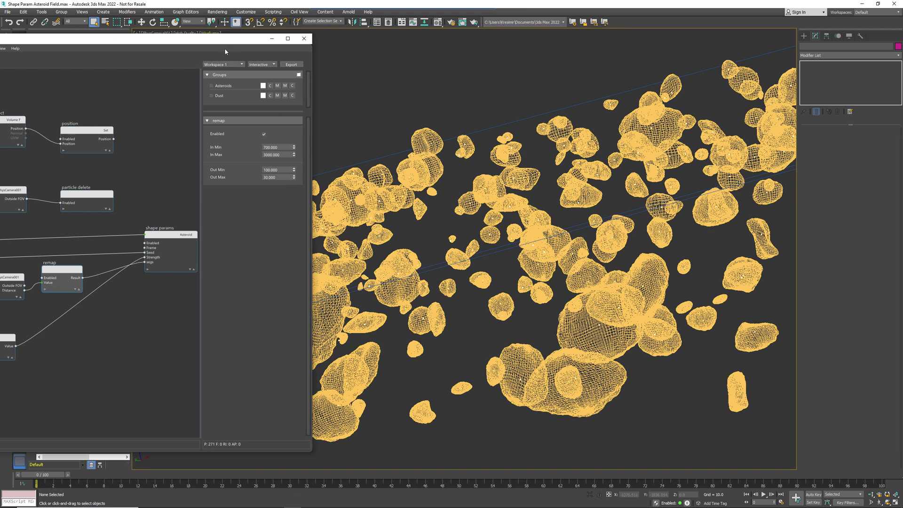
drag(216, 44, 432, 51)
click(8, 12)
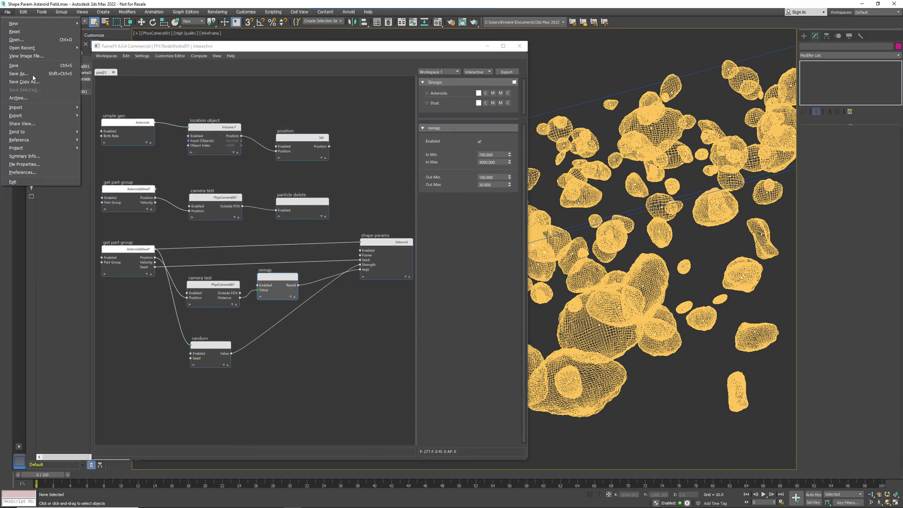
click(33, 156)
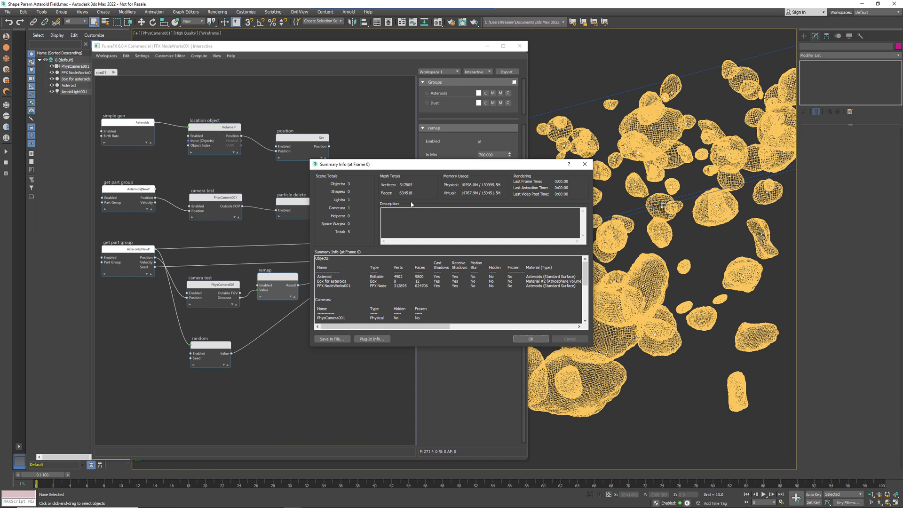
click(525, 339)
click(221, 350)
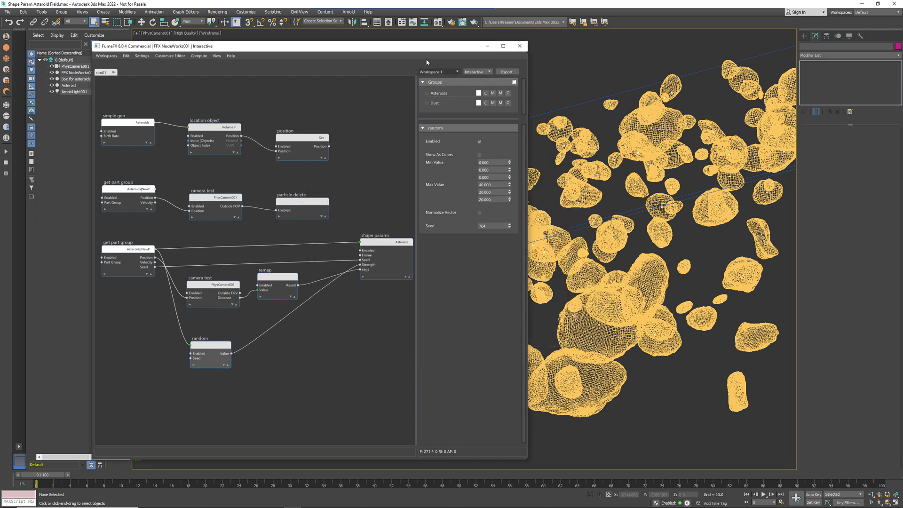
drag(465, 45, 397, 35)
click(306, 231)
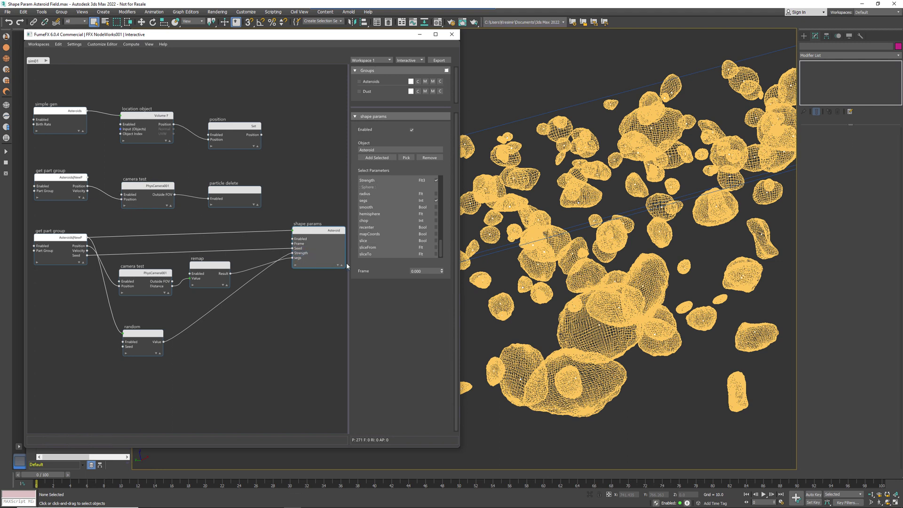
click(283, 249)
key(Delete)
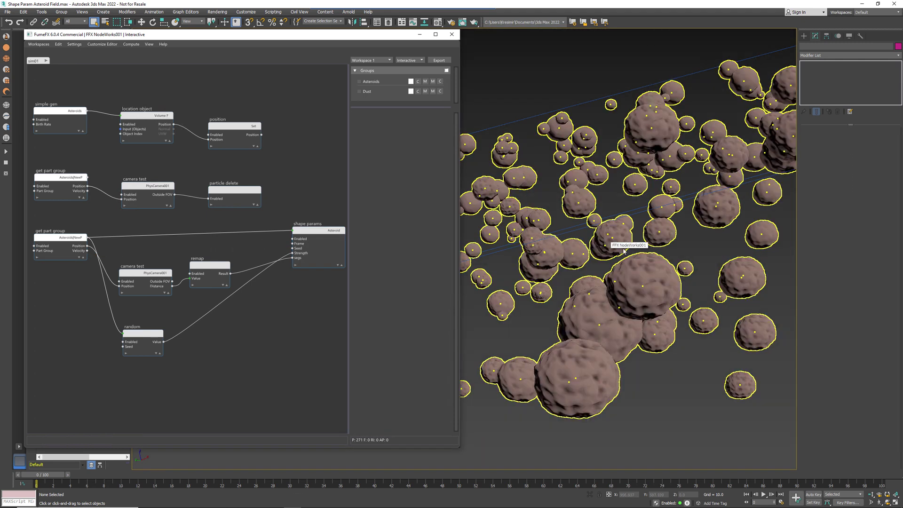
click(289, 250)
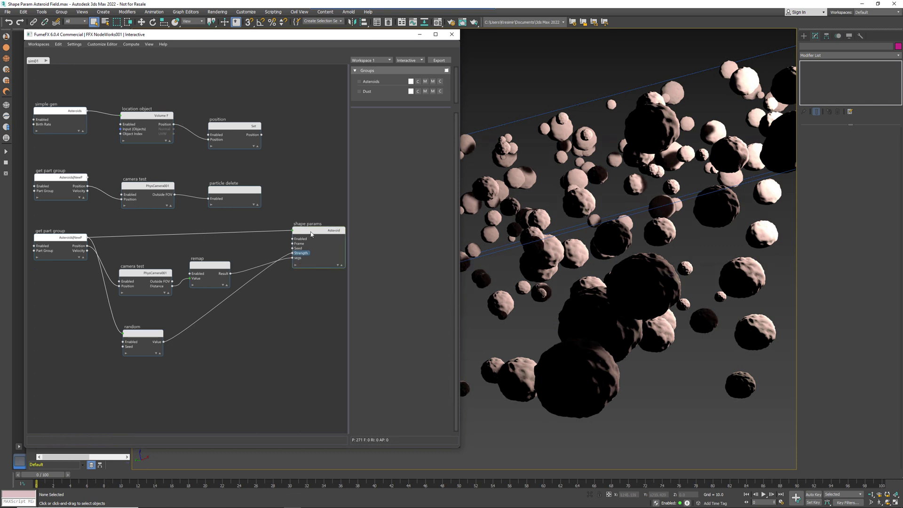
drag(292, 248, 62, 245)
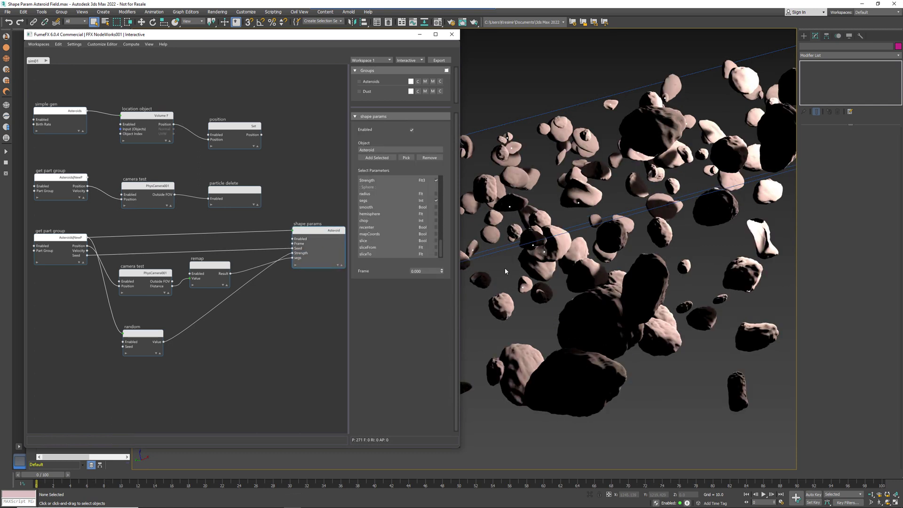